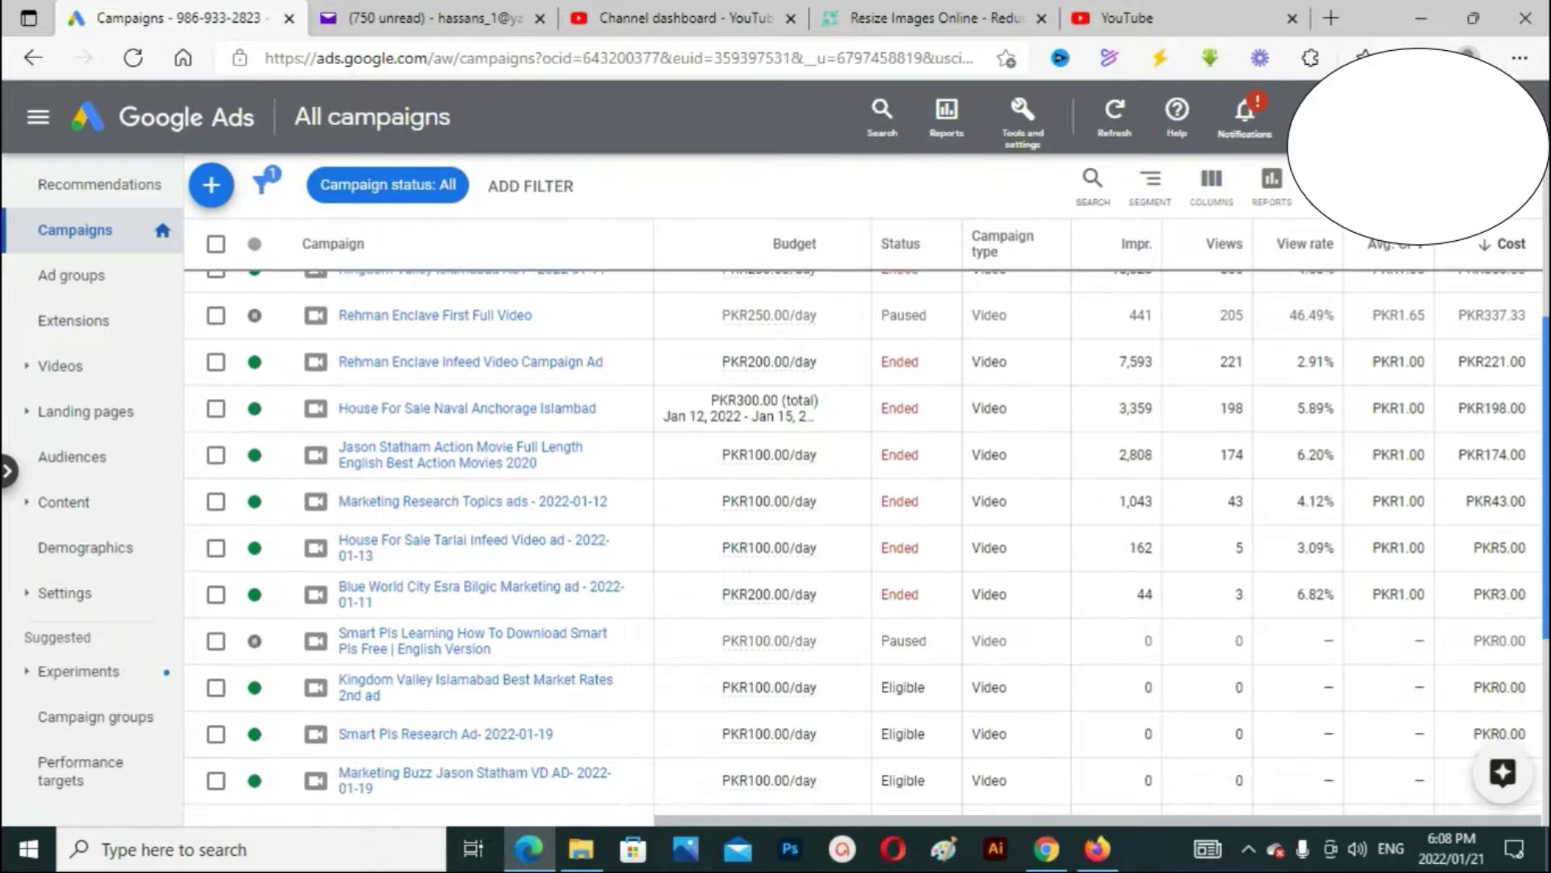
Open the "Smart Pls Research Ad- 2022-01-19" campaign from the campaigns list and go to the ads in its ad group
{"action": "scroll", "coordinate": [863, 533], "scroll_direction": "down", "scroll_amount": 1}
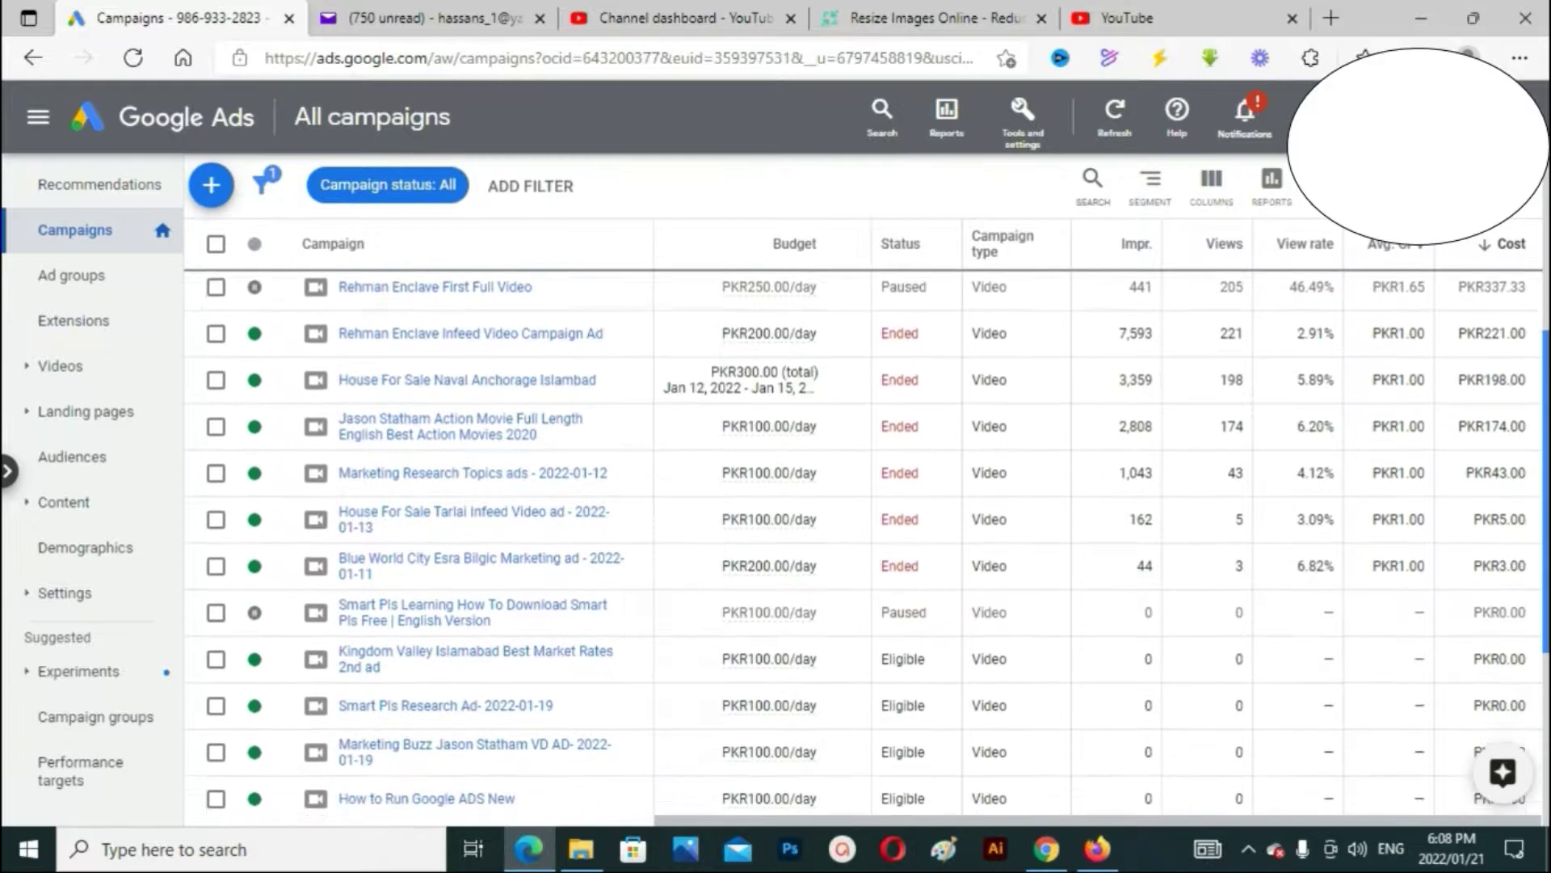
{"action": "scroll", "coordinate": [863, 533], "scroll_direction": "down", "scroll_amount": 1}
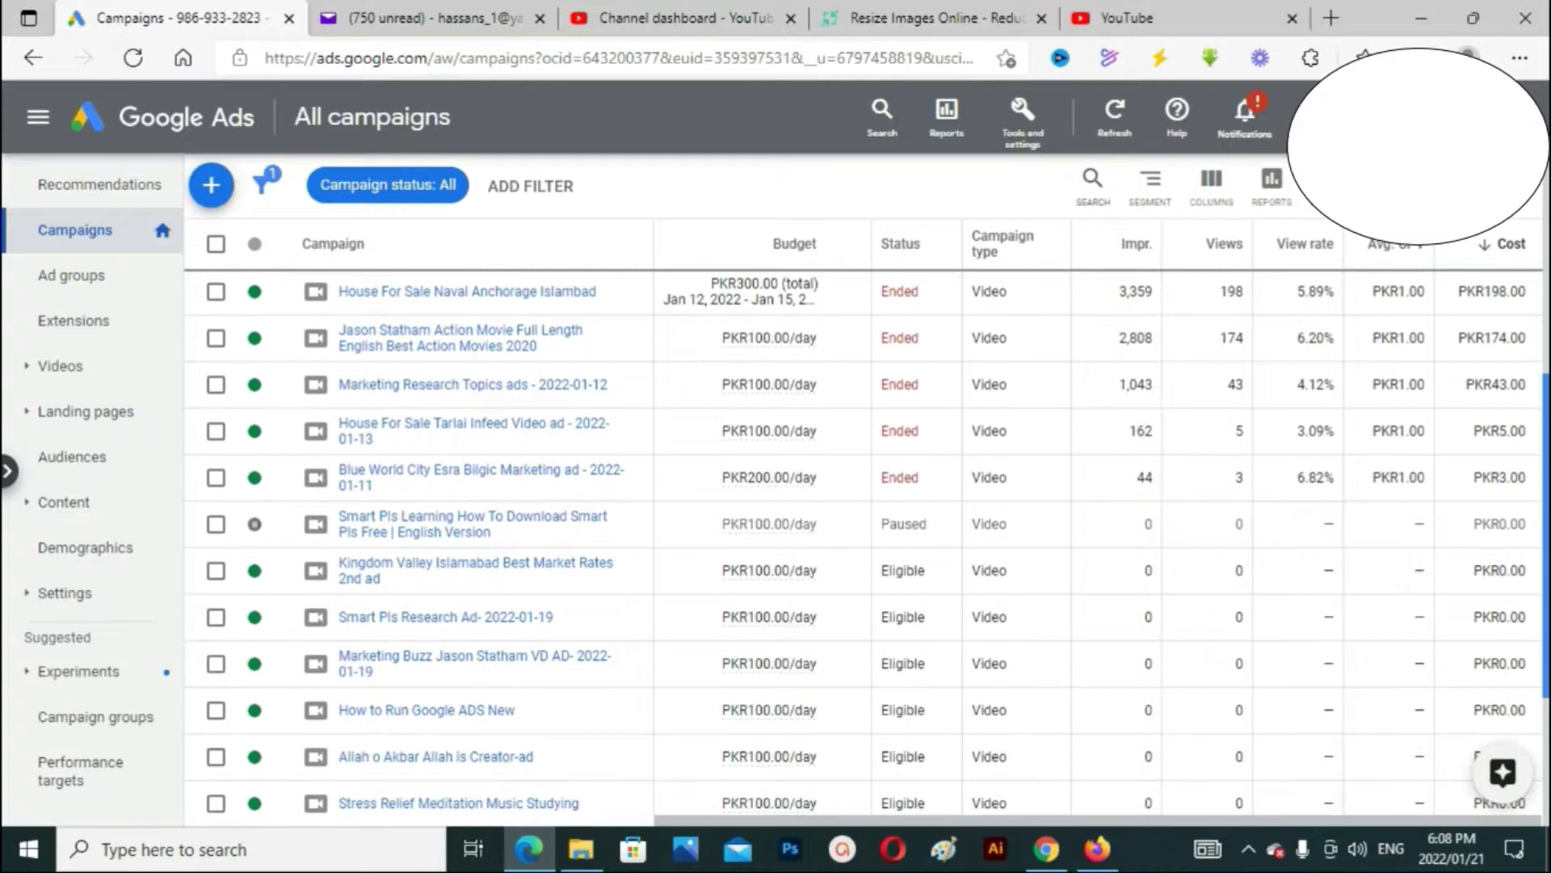
{"action": "scroll", "coordinate": [863, 533], "scroll_direction": "down", "scroll_amount": 1}
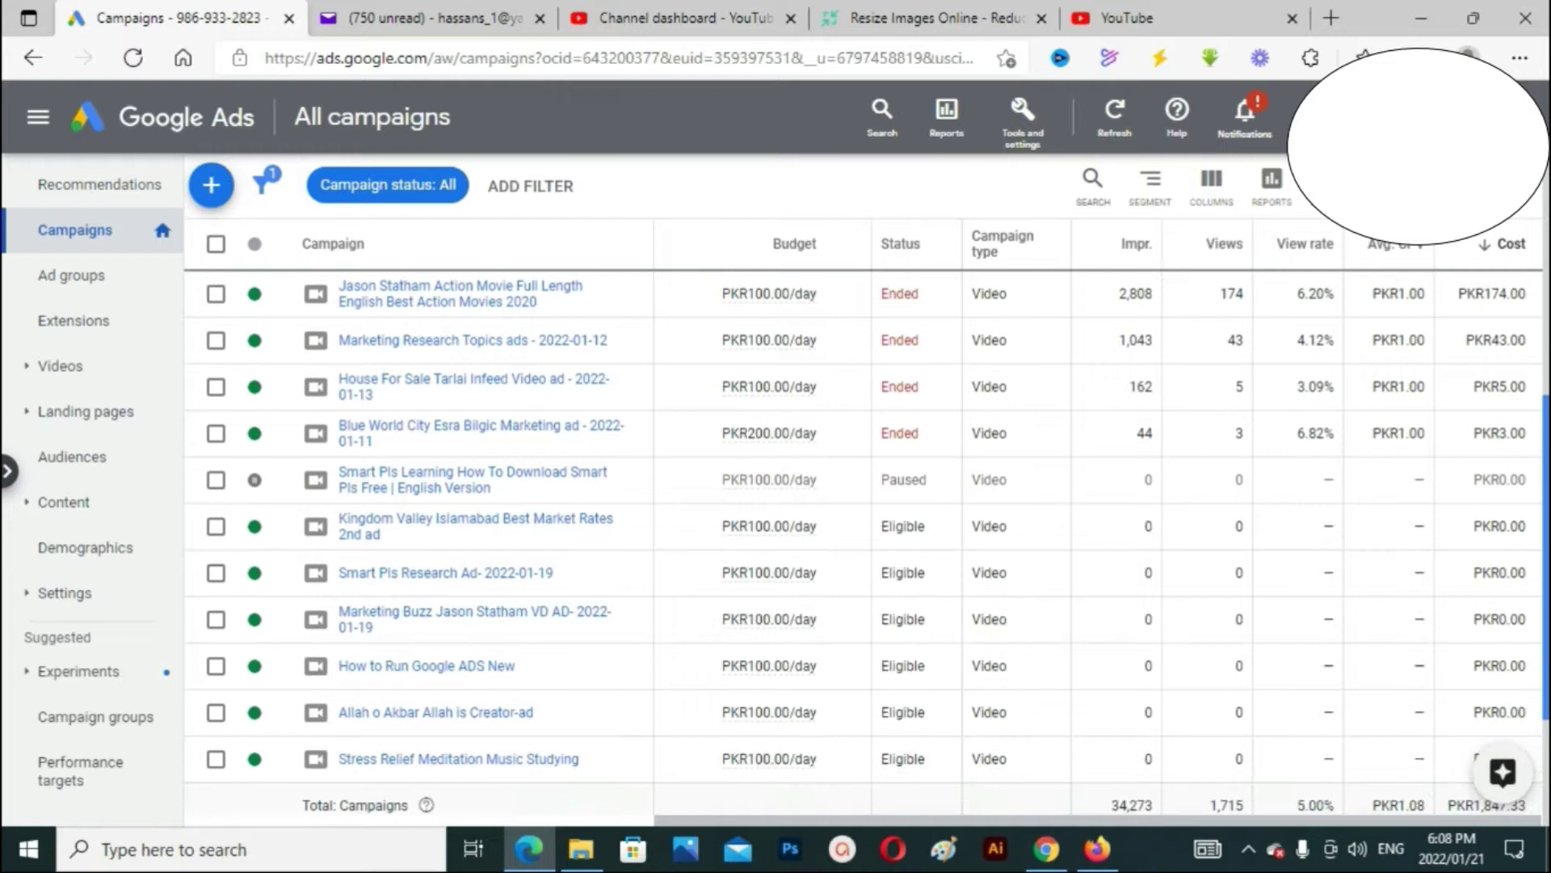
{"action": "scroll", "coordinate": [863, 534], "scroll_direction": "down", "scroll_amount": 1}
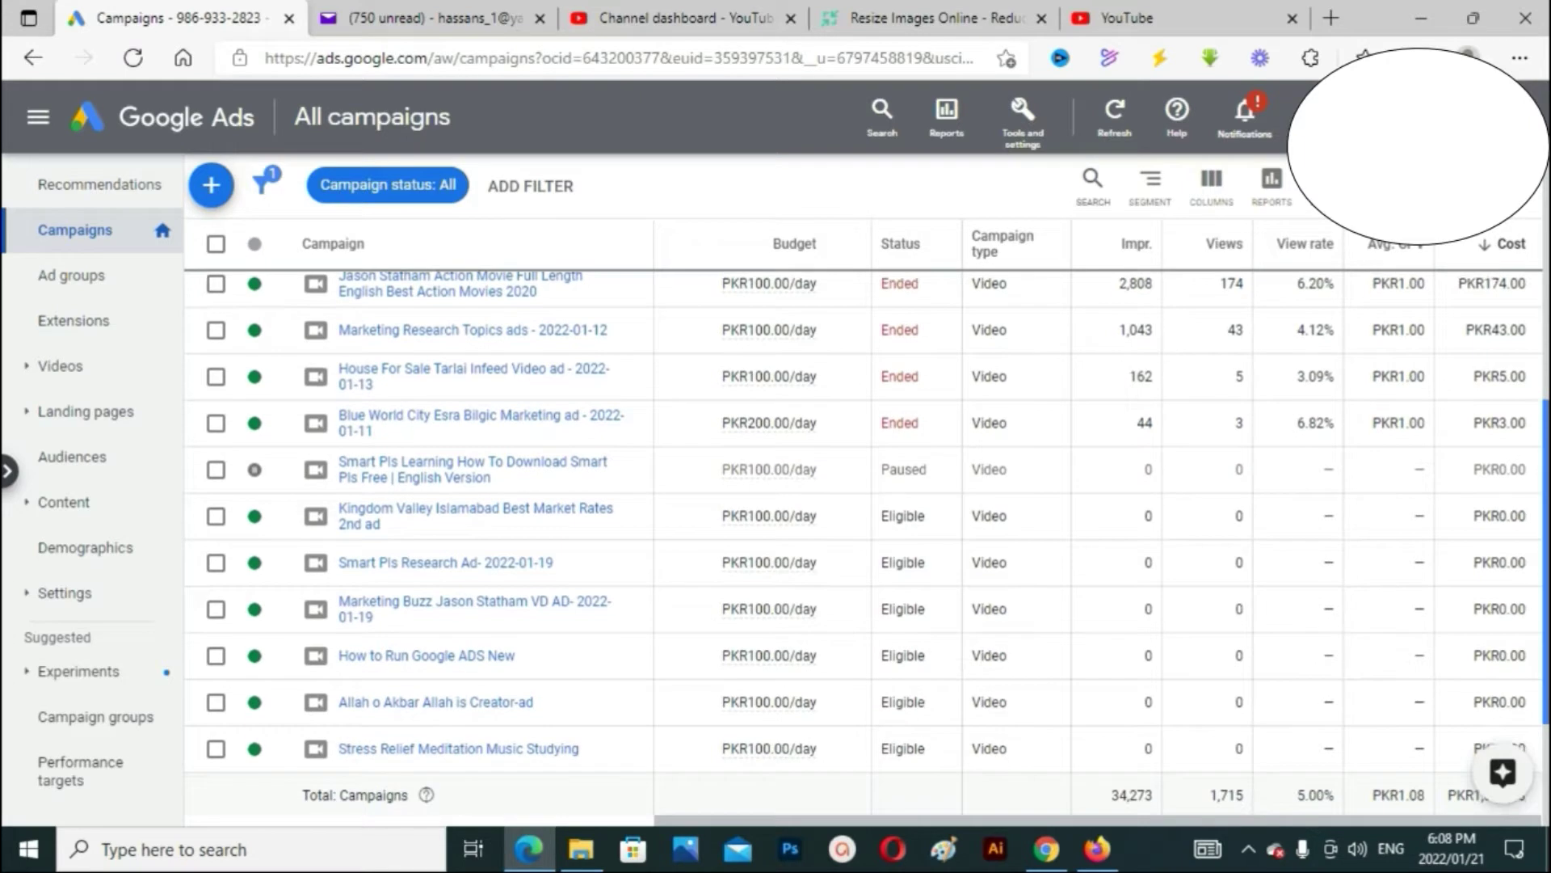
{"action": "scroll", "coordinate": [863, 526], "scroll_direction": "down", "scroll_amount": 2}
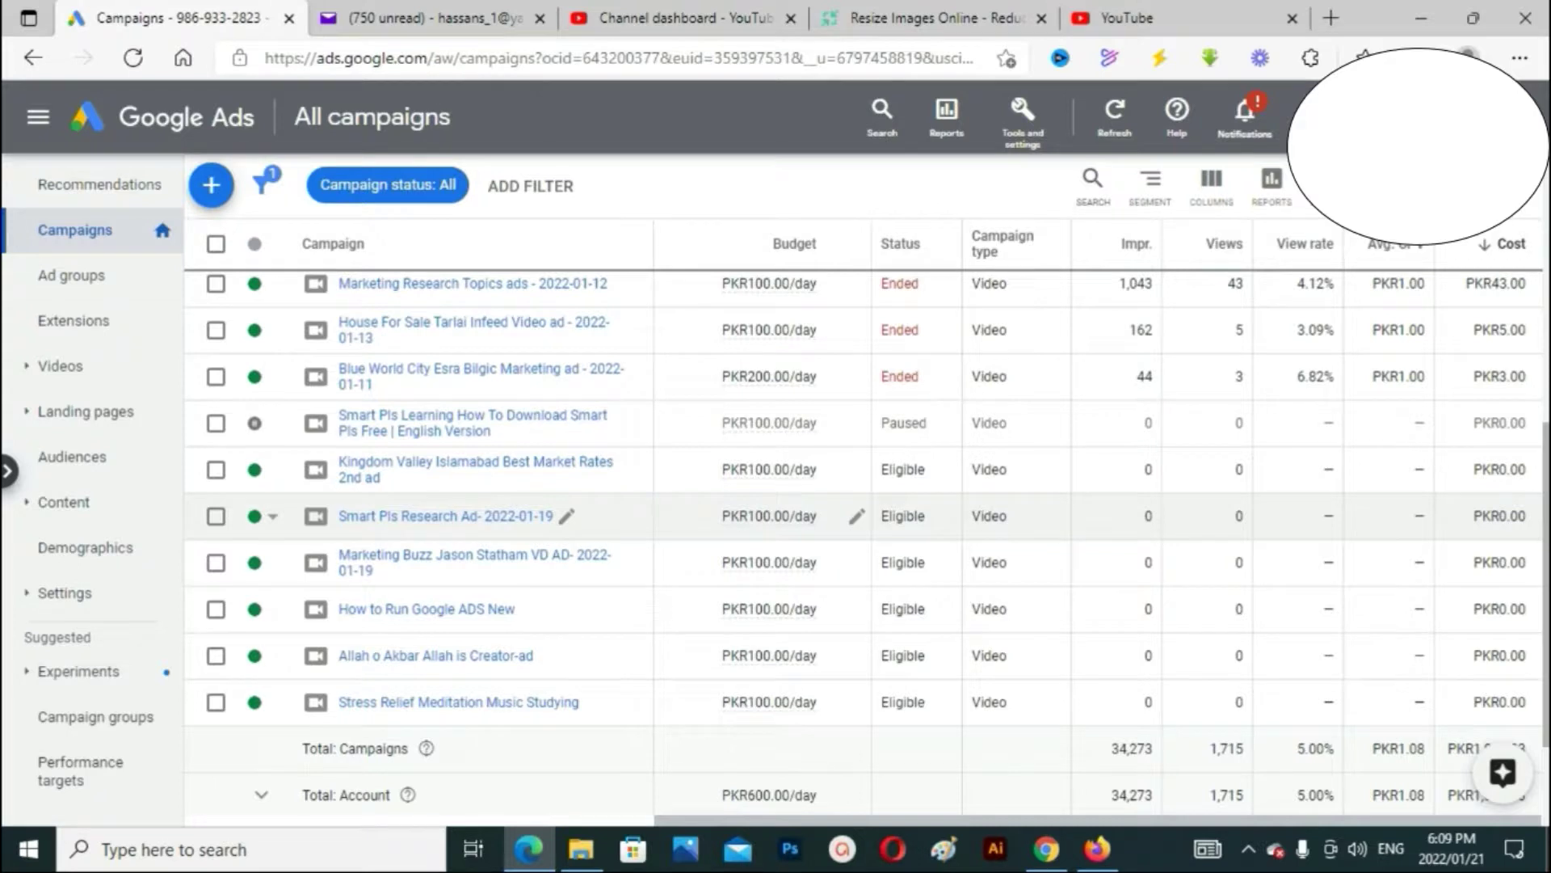
{"action": "left_click", "coordinate": [473, 507]}
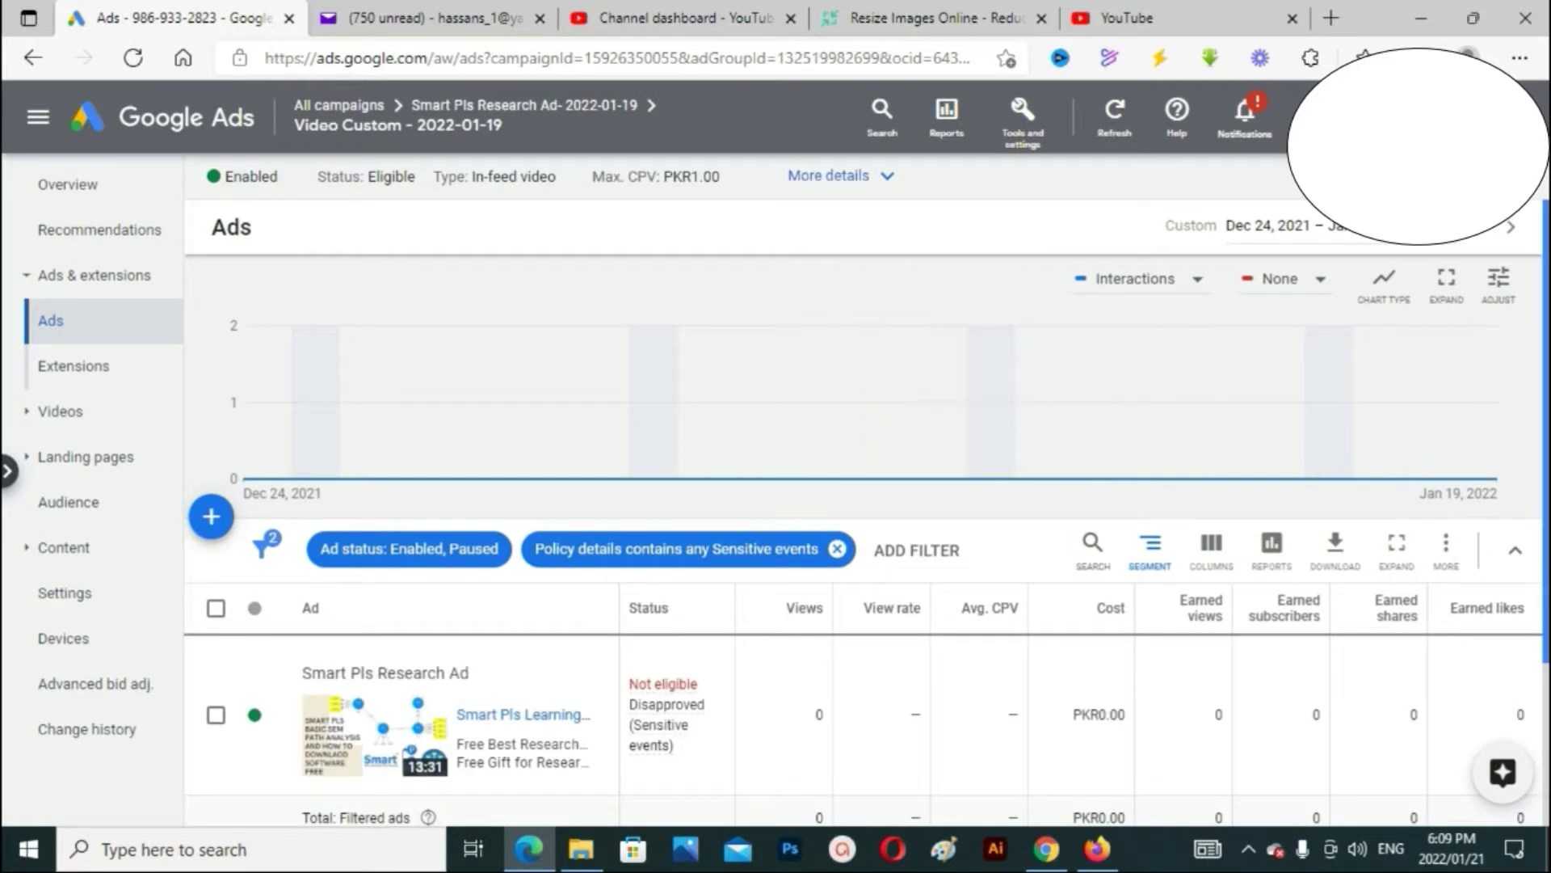
Examine the Smart Pls Research Ad's policy status and its ad group details
{"action": "scroll", "coordinate": [868, 546], "scroll_direction": "down", "scroll_amount": 1}
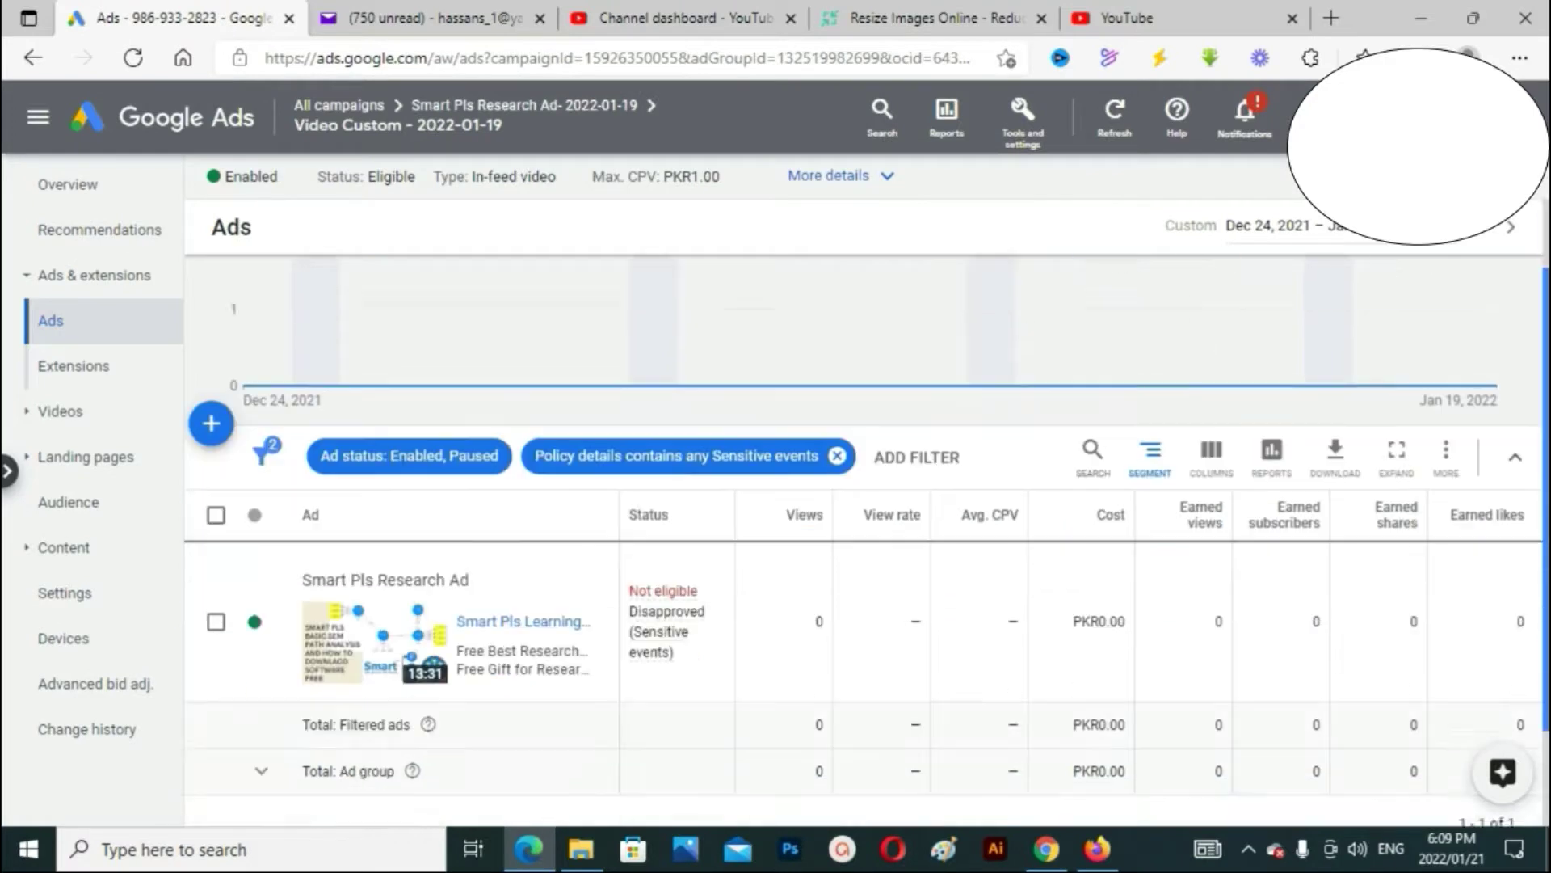
{"action": "scroll", "coordinate": [867, 546], "scroll_direction": "down", "scroll_amount": 1}
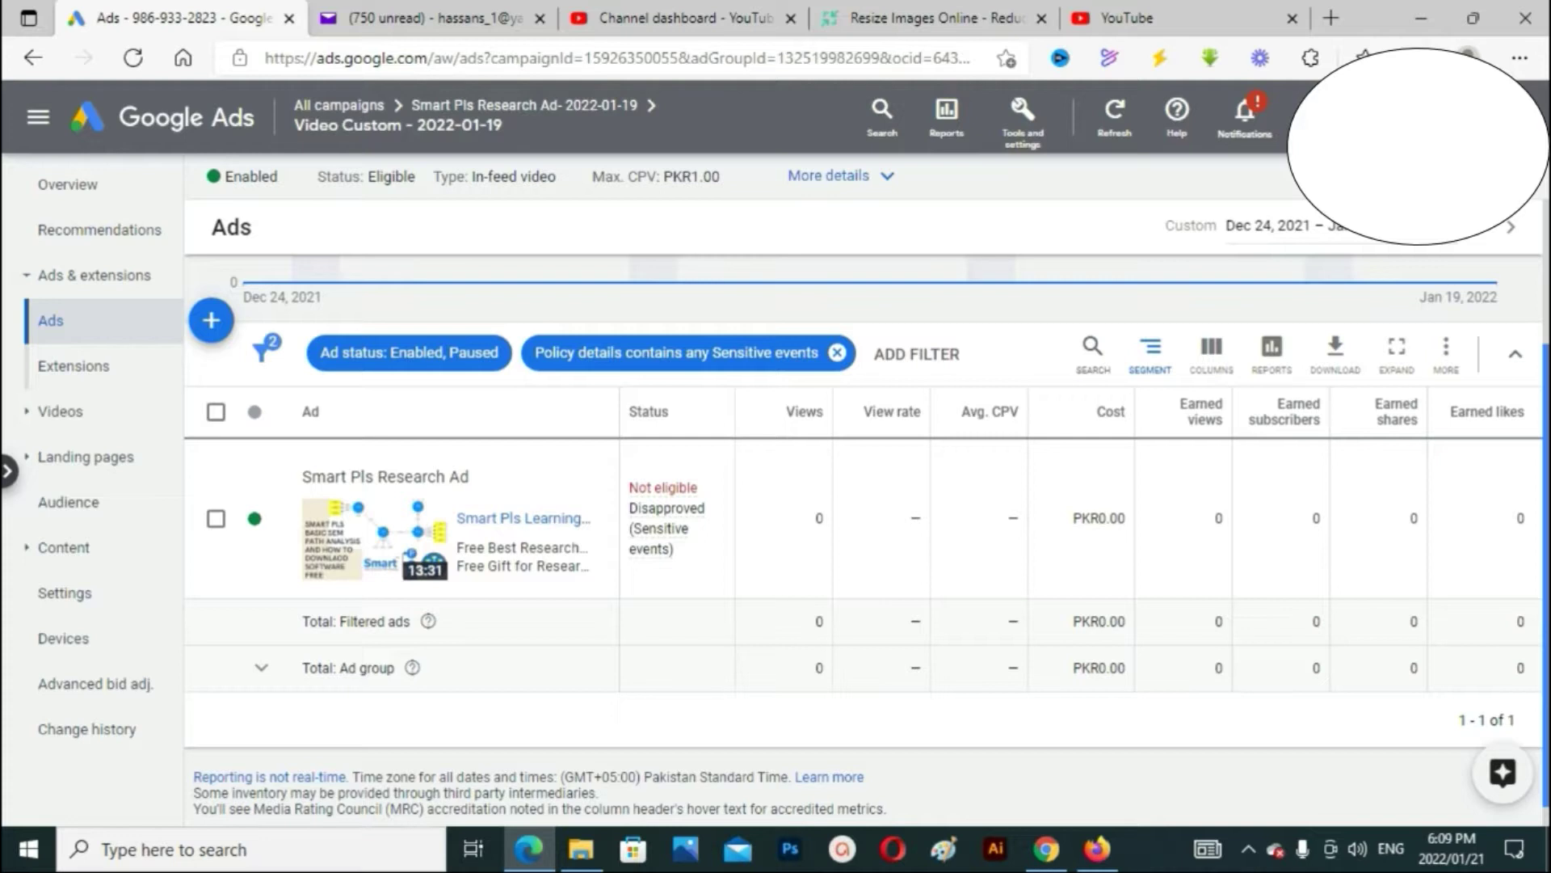
{"action": "scroll", "coordinate": [868, 546], "scroll_direction": "up", "scroll_amount": 1}
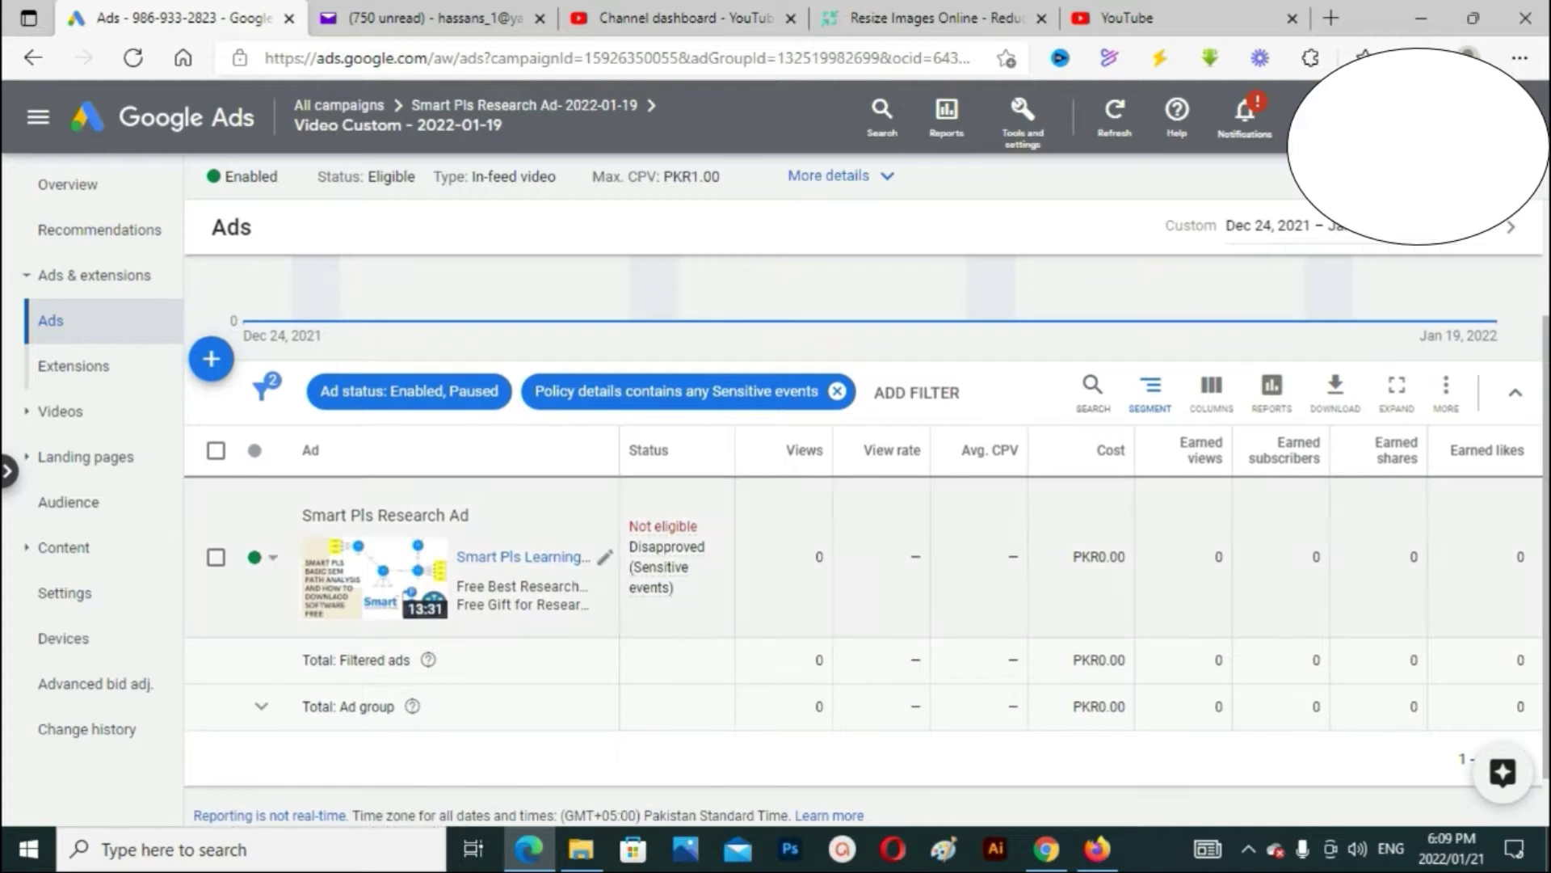
{"action": "mouse_move", "coordinate": [663, 526]}
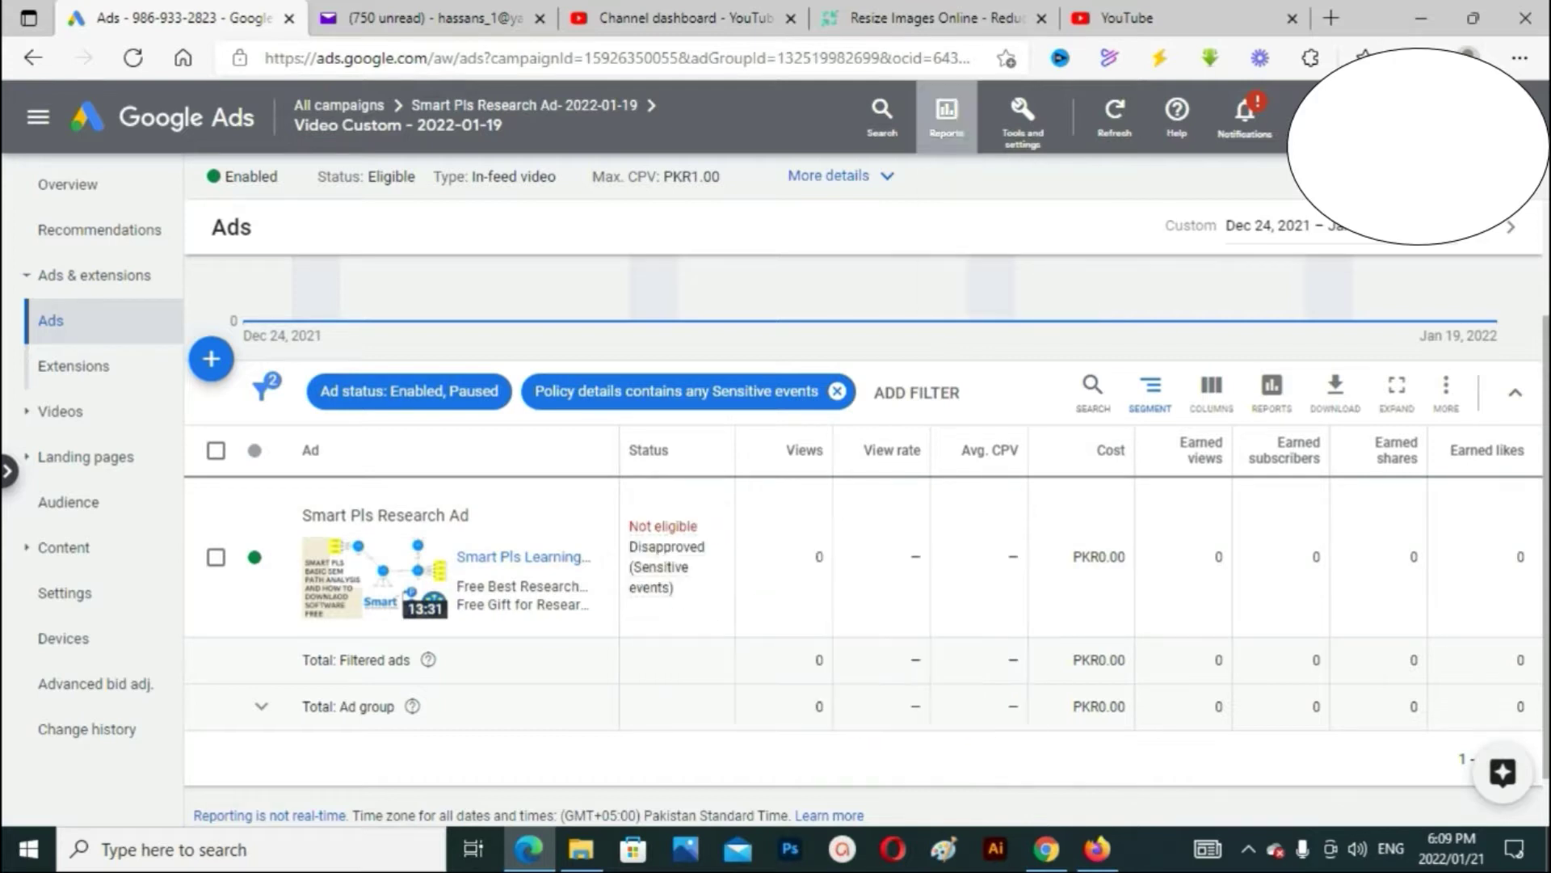
{"action": "left_click", "coordinate": [828, 176]}
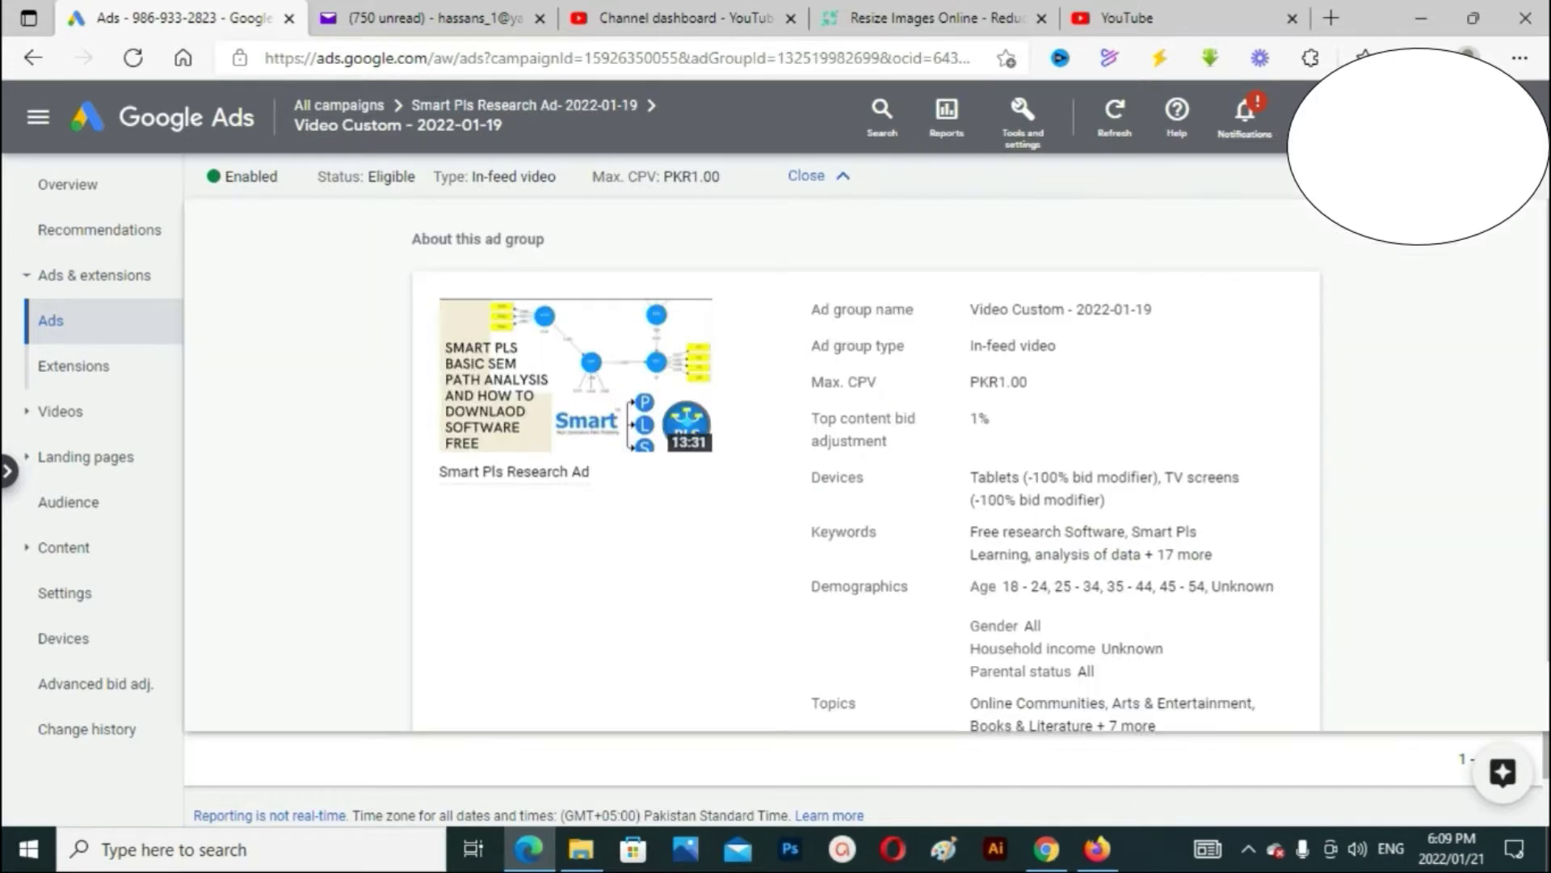
{"action": "left_click", "coordinate": [843, 176]}
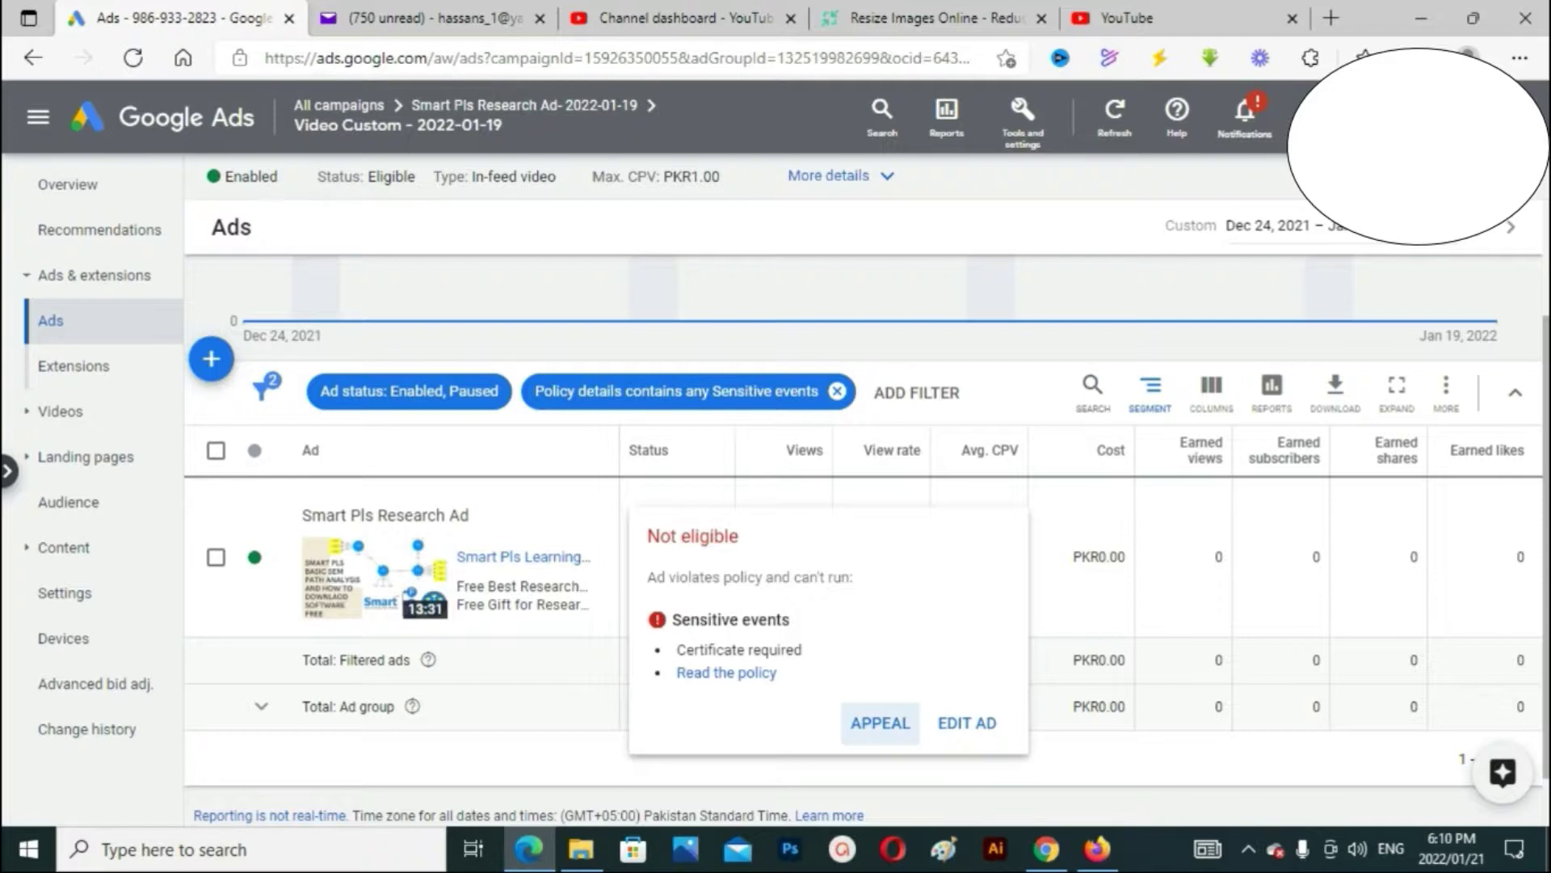
Submit an appeal of the Sensitive events violation with reason "Dispute decision" for the affected ads in this ad group
{"action": "left_click", "coordinate": [880, 722]}
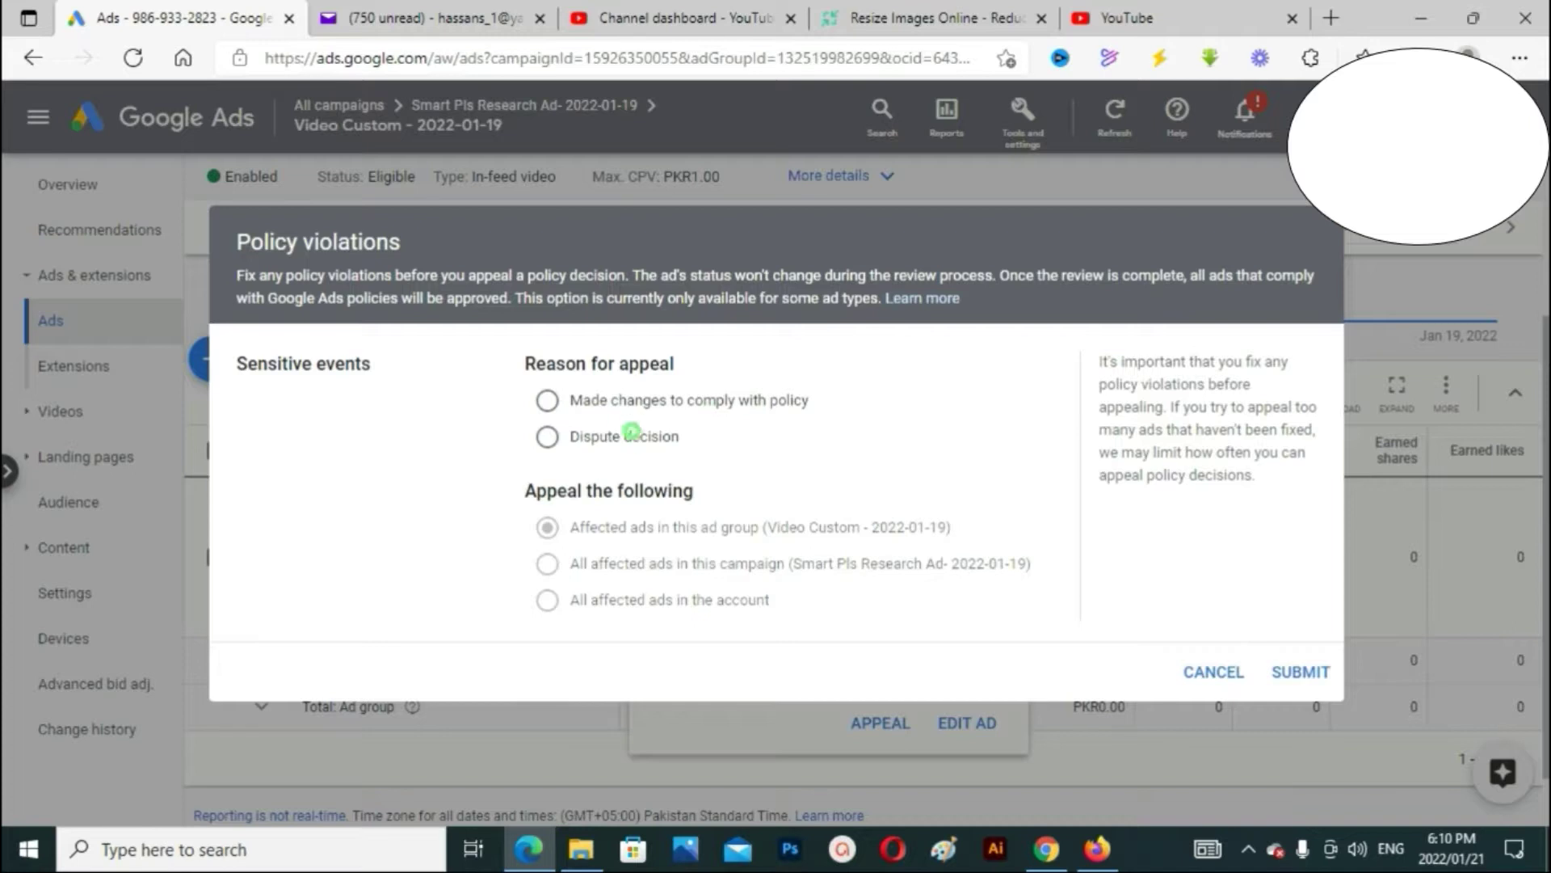
{"action": "left_click", "coordinate": [631, 432]}
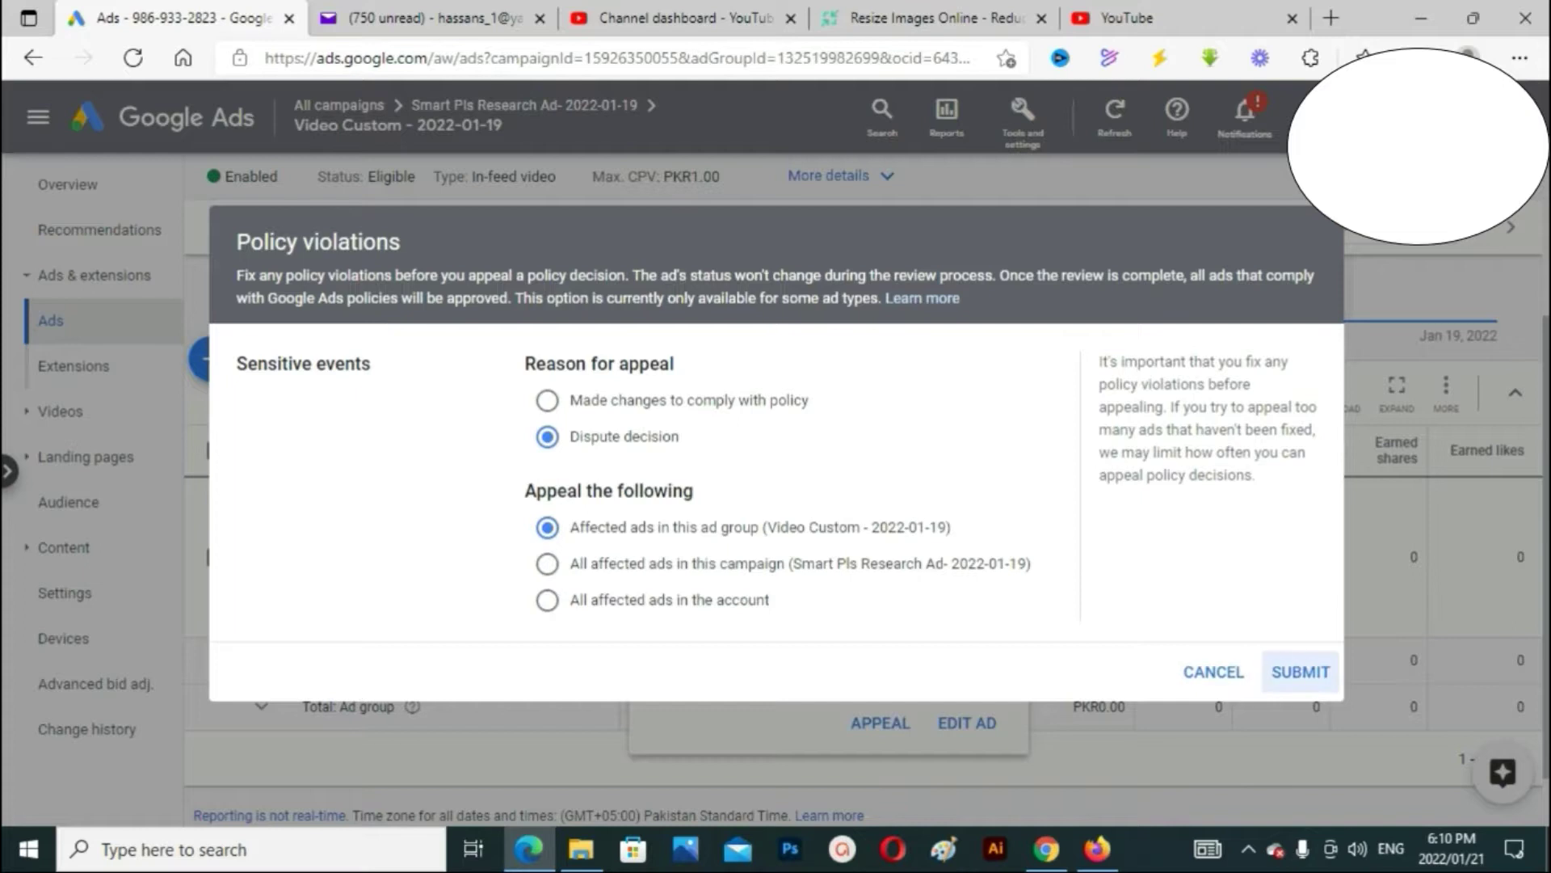
{"action": "left_click", "coordinate": [1300, 672]}
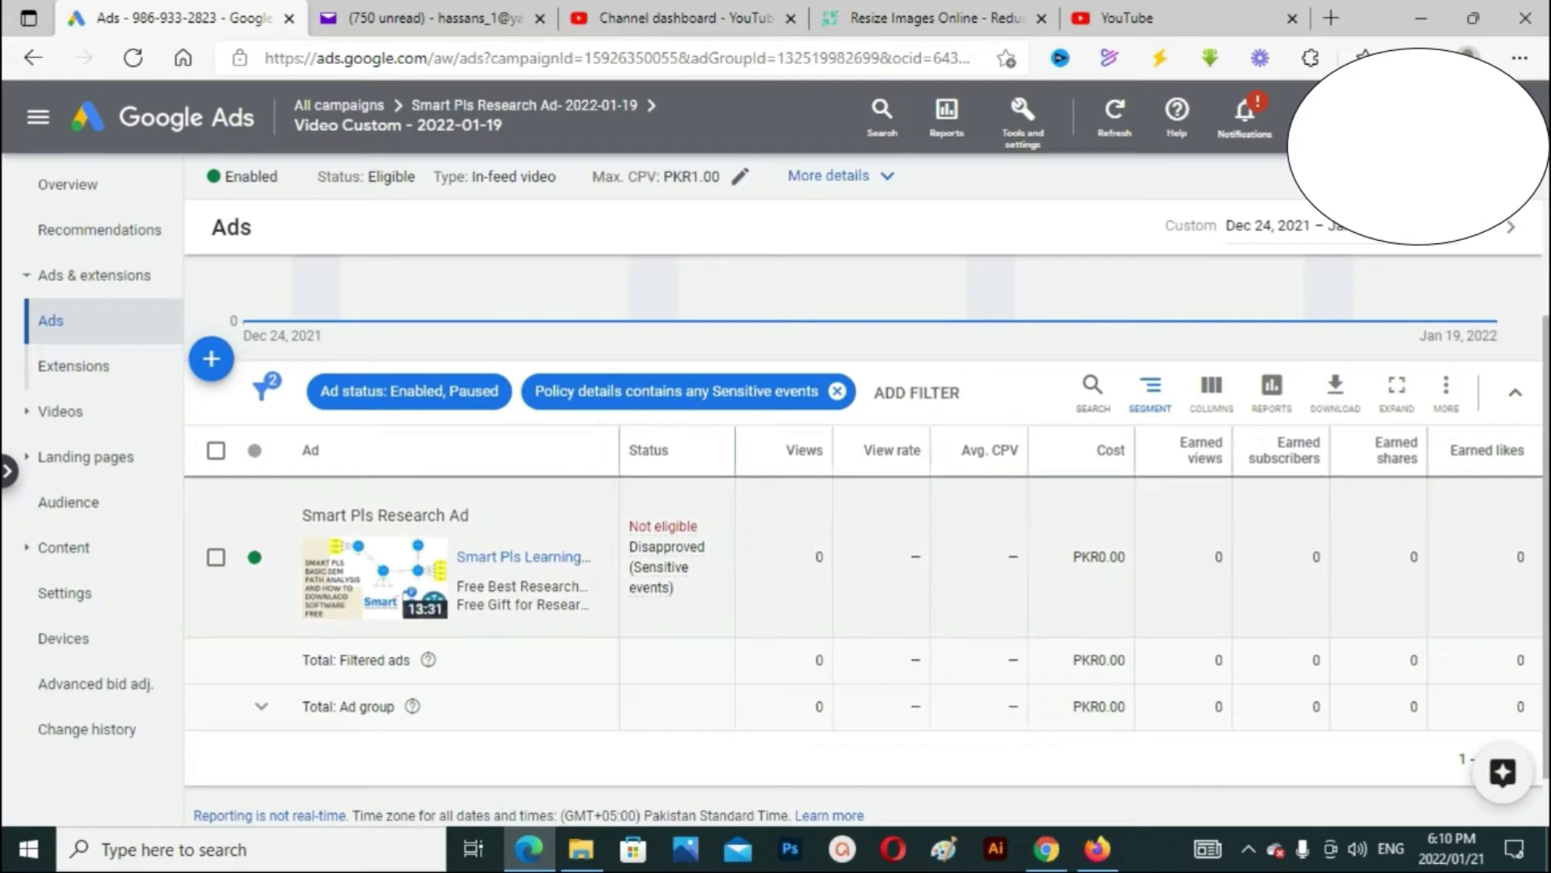
Track the Smart Pls Research Ad's appeal in the appeal history, and return from the Policy manager
{"action": "mouse_move", "coordinate": [663, 526]}
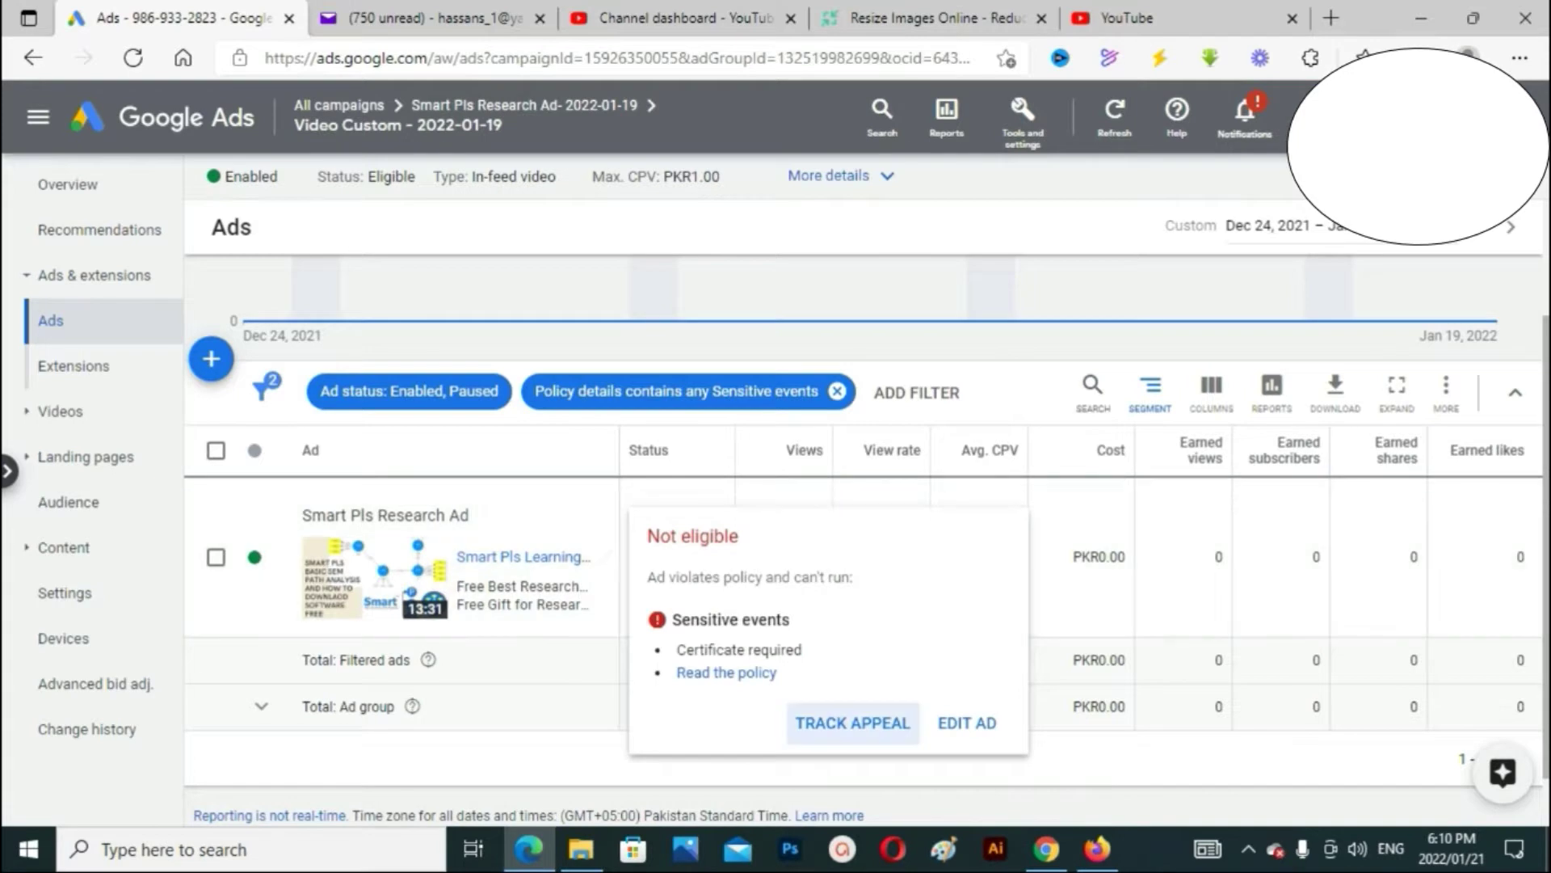
{"action": "left_click", "coordinate": [854, 720]}
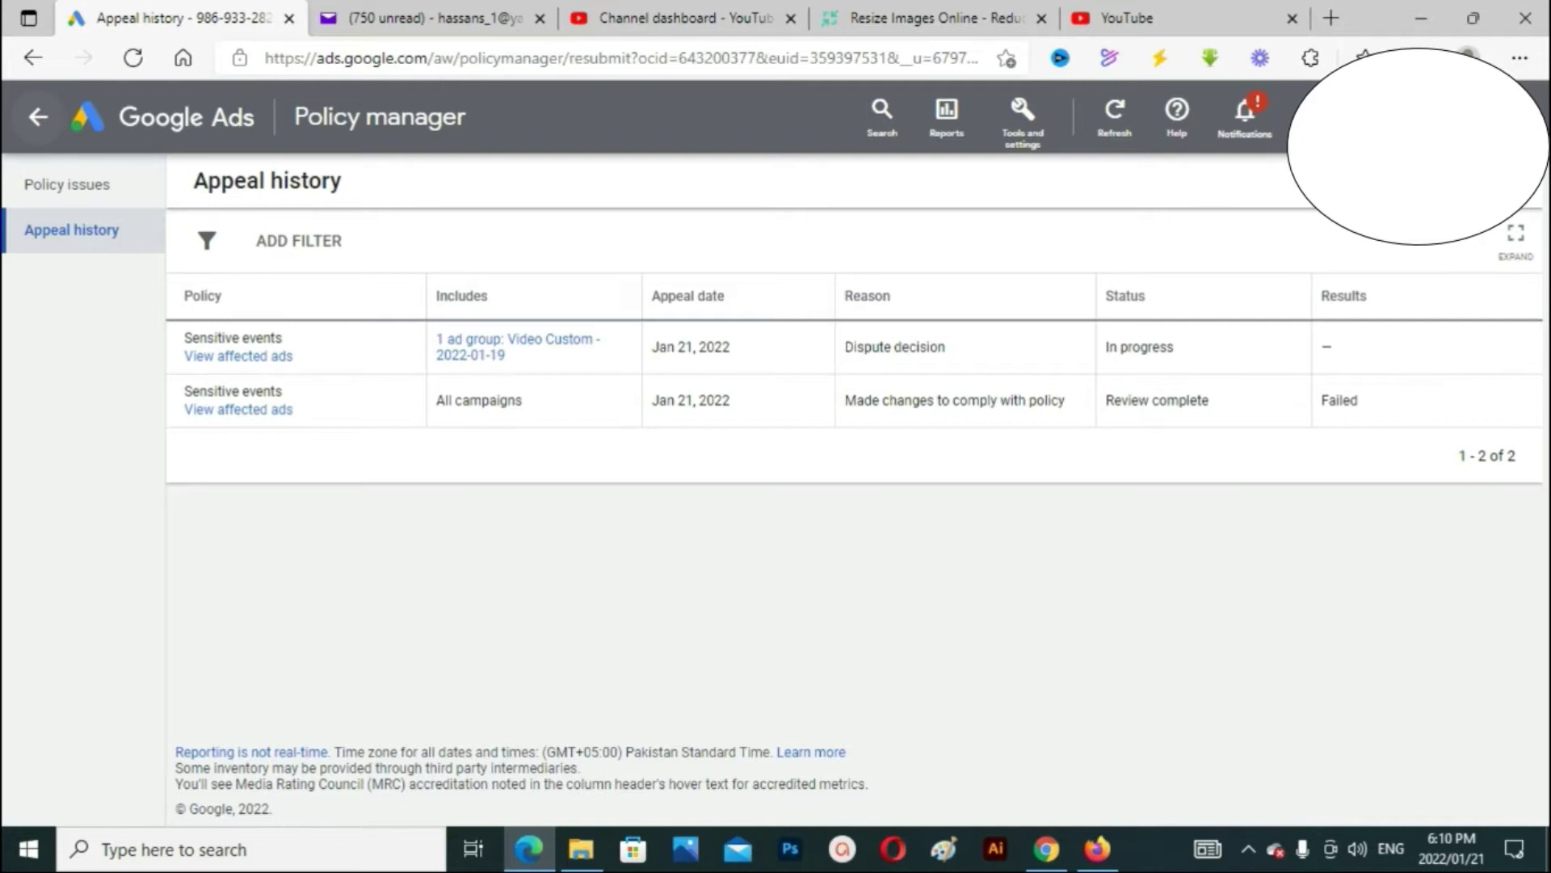
{"action": "left_click", "coordinate": [38, 117]}
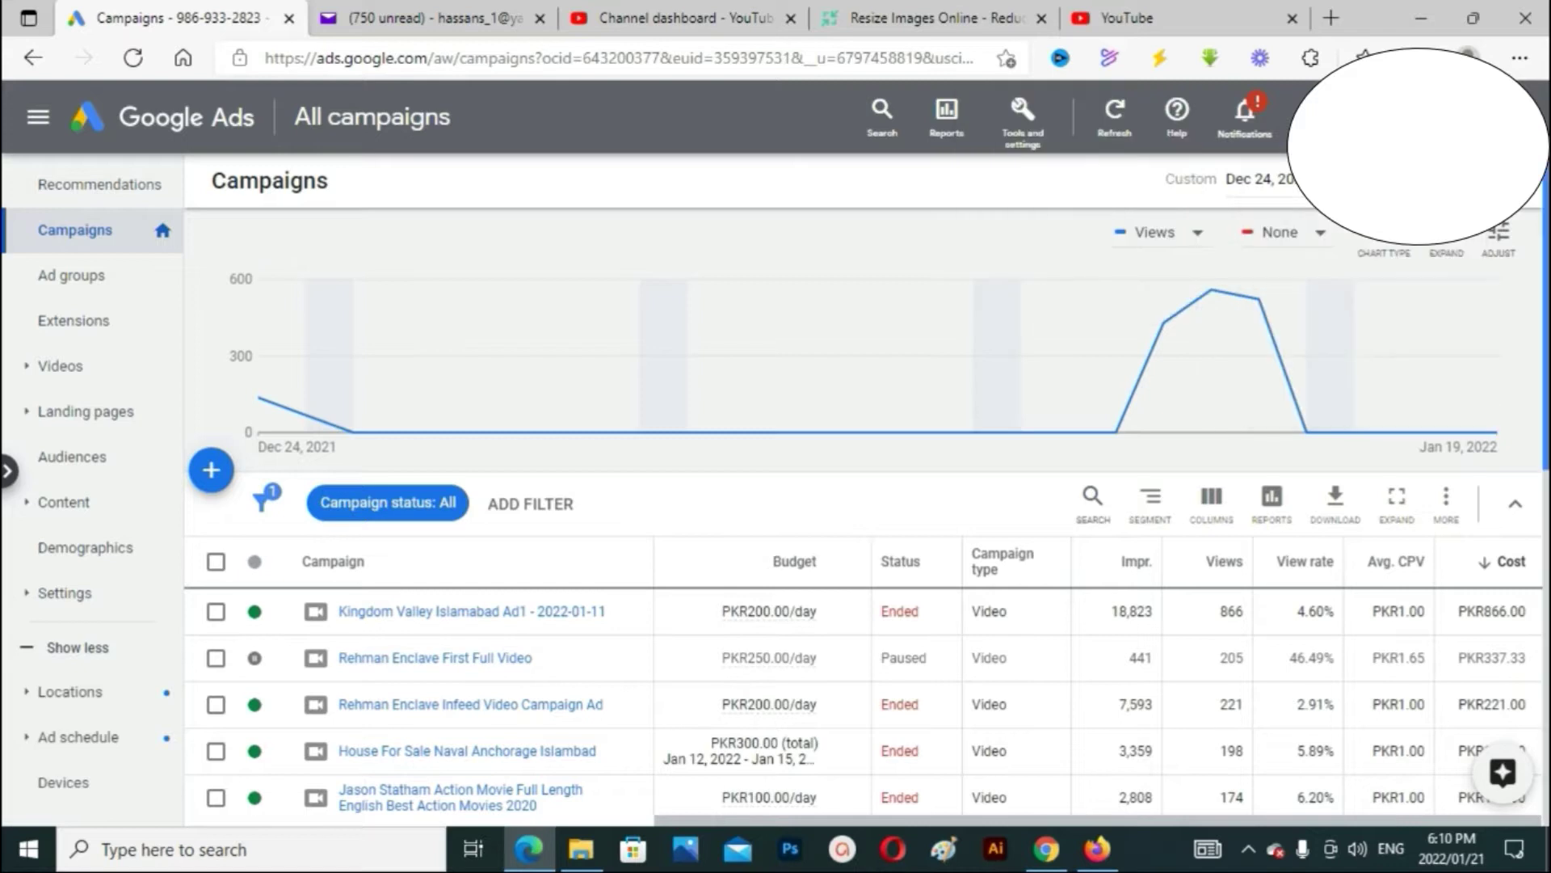
Open the "How to Run Google ADS New" campaign's ad group and examine its details
{"action": "scroll", "coordinate": [868, 512], "scroll_direction": "down", "scroll_amount": 3}
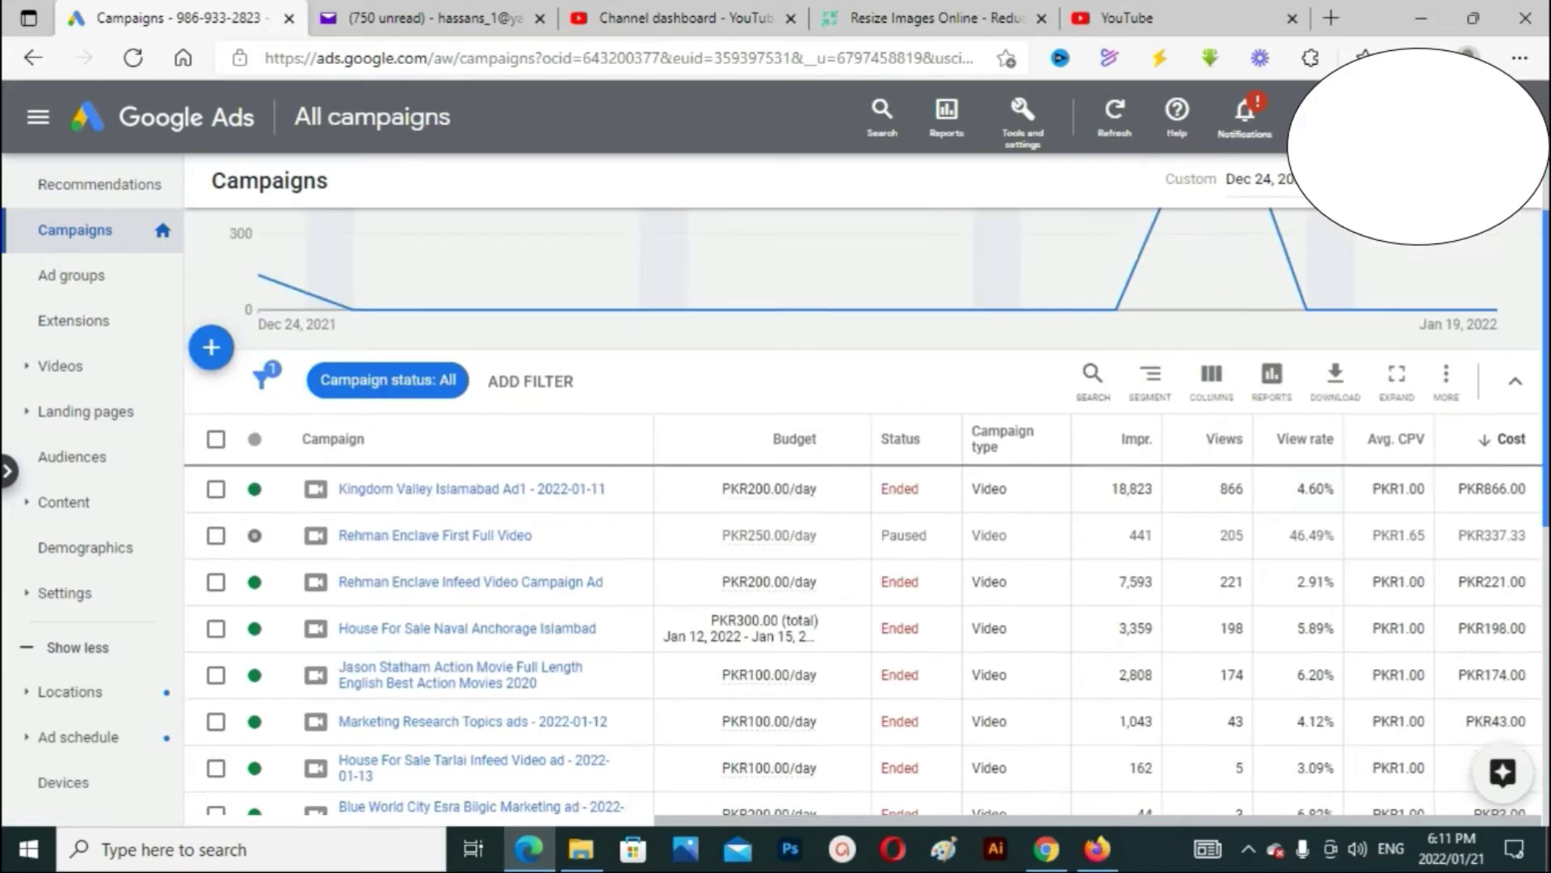
{"action": "scroll", "coordinate": [868, 484], "scroll_direction": "down", "scroll_amount": 2}
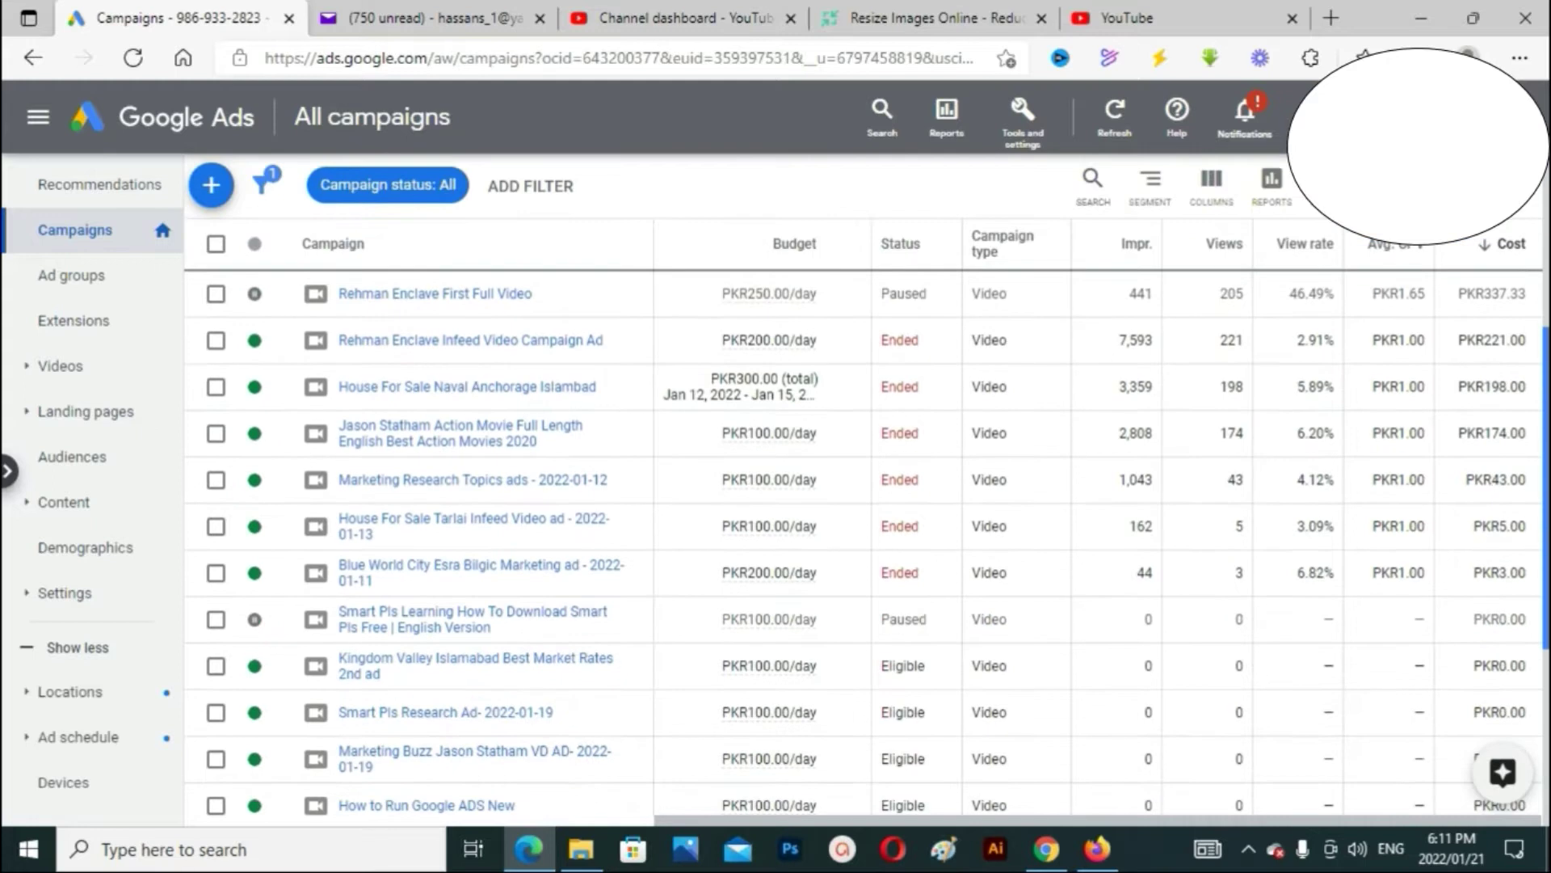
{"action": "scroll", "coordinate": [868, 511], "scroll_direction": "down", "scroll_amount": 1}
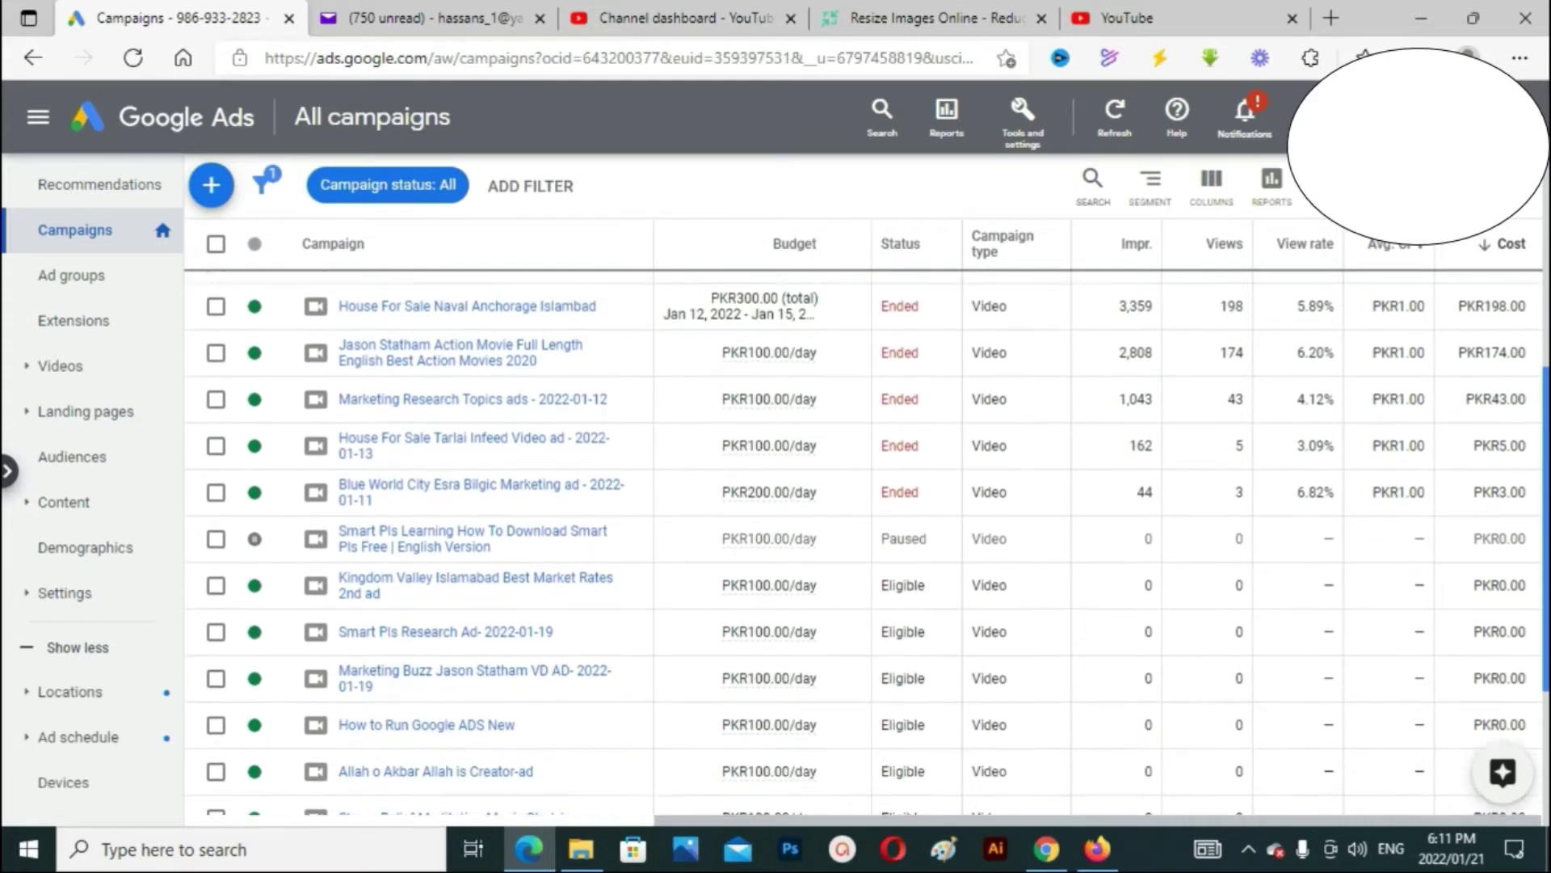
{"action": "scroll", "coordinate": [868, 511], "scroll_direction": "down", "scroll_amount": 1}
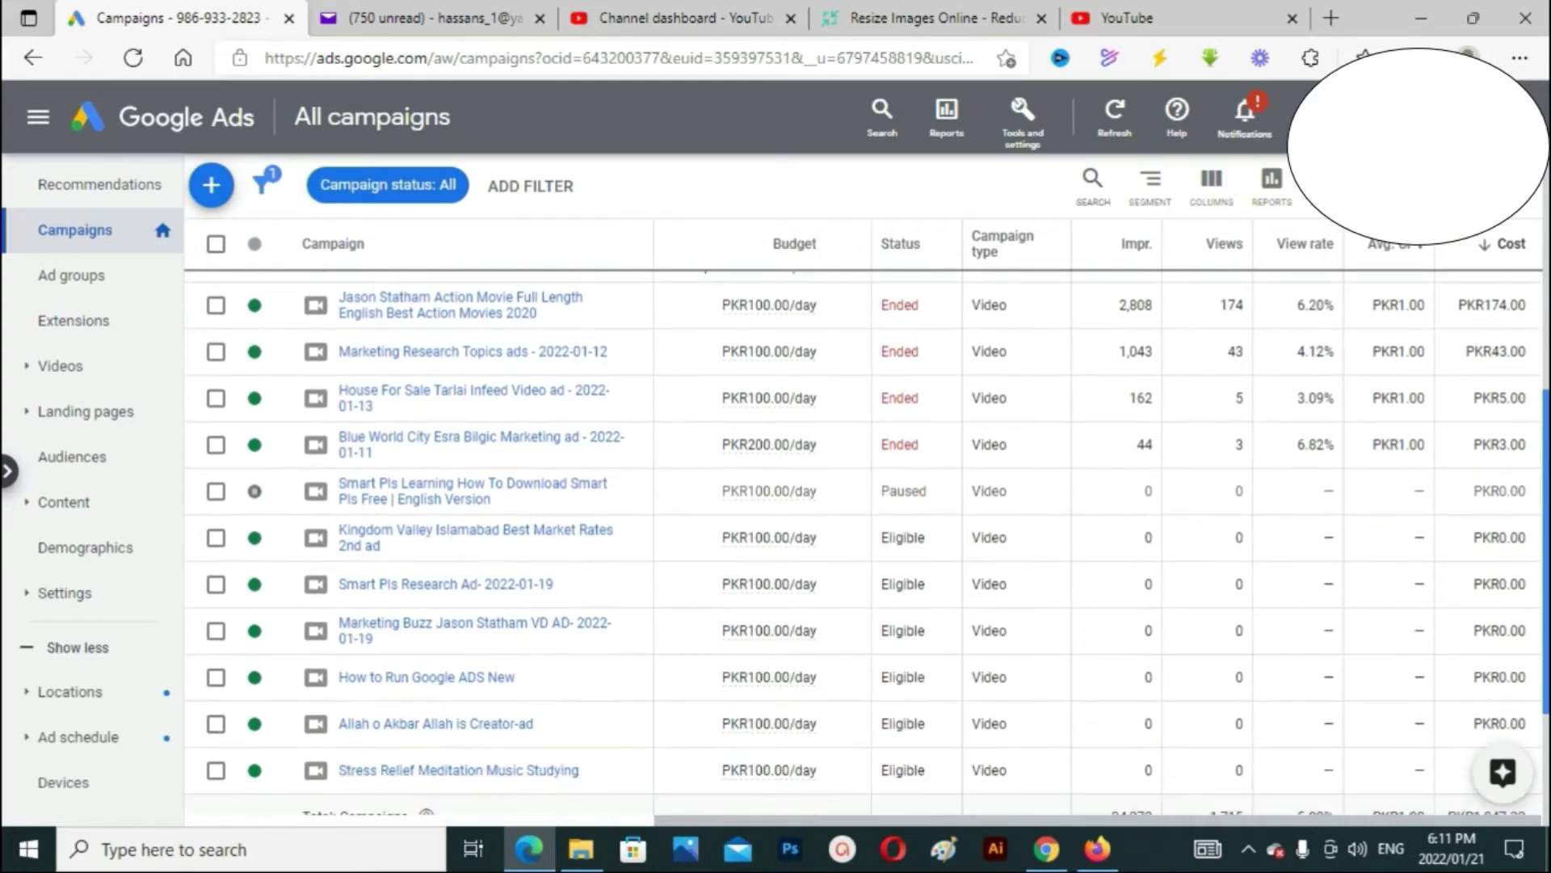
{"action": "left_click", "coordinate": [425, 677]}
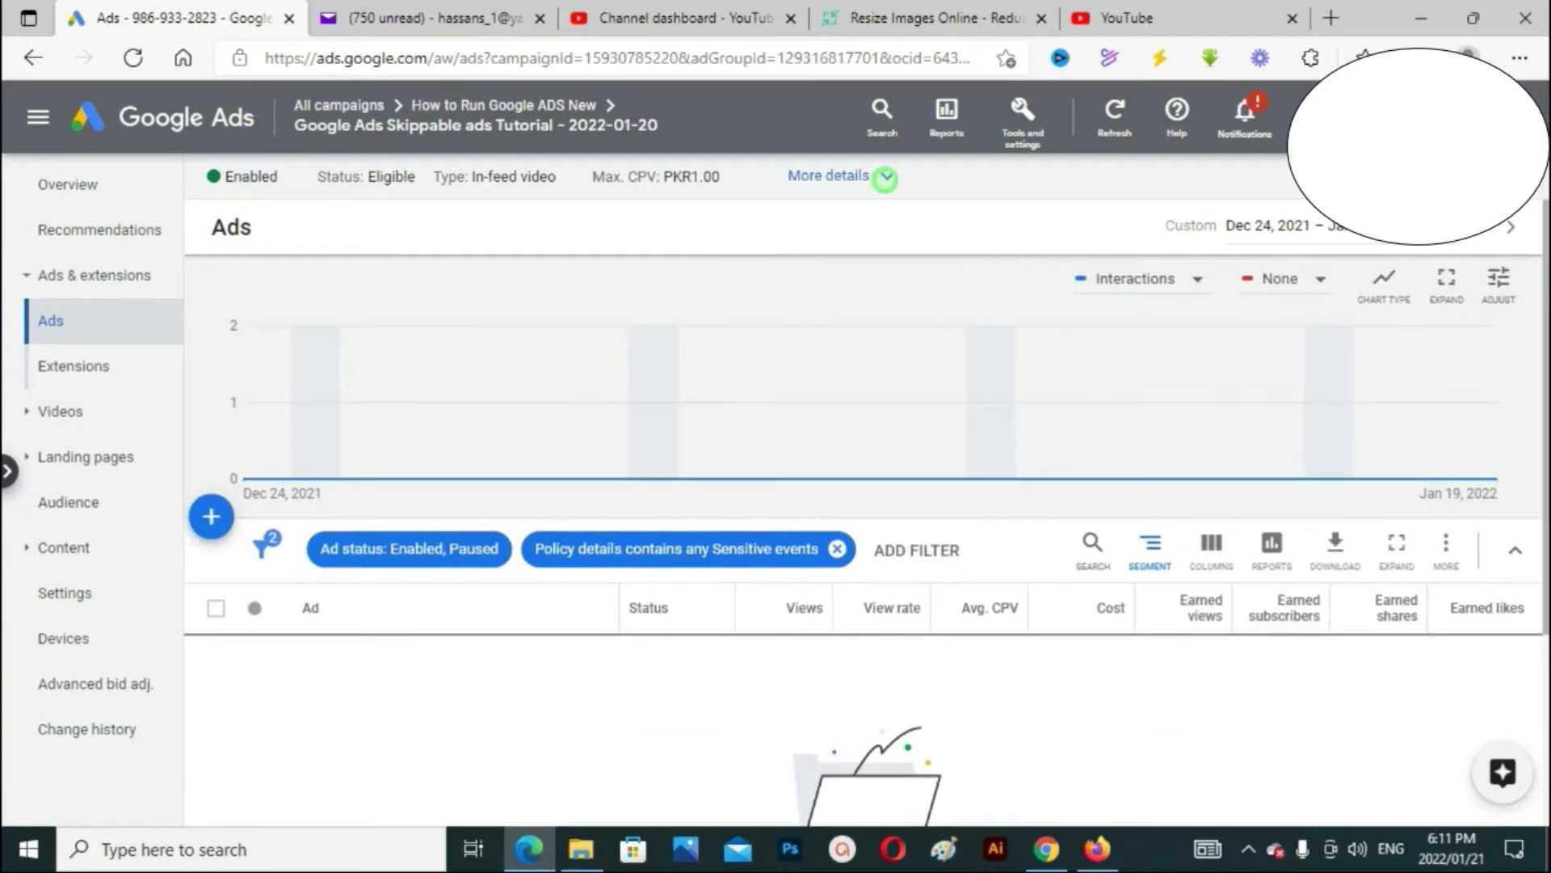
{"action": "left_click", "coordinate": [885, 176]}
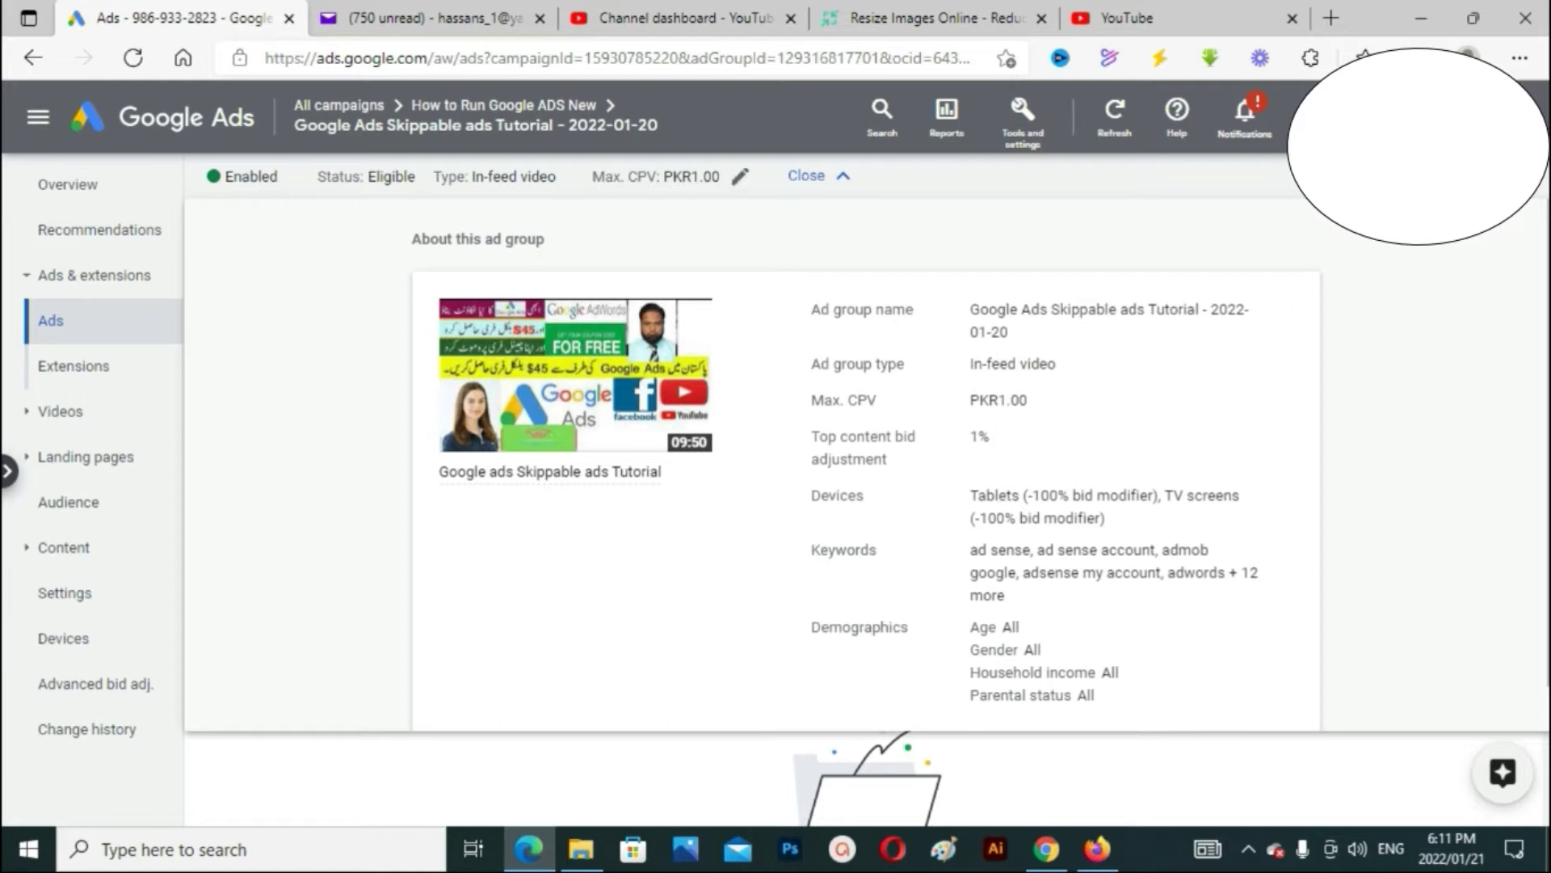
{"action": "left_click", "coordinate": [842, 175]}
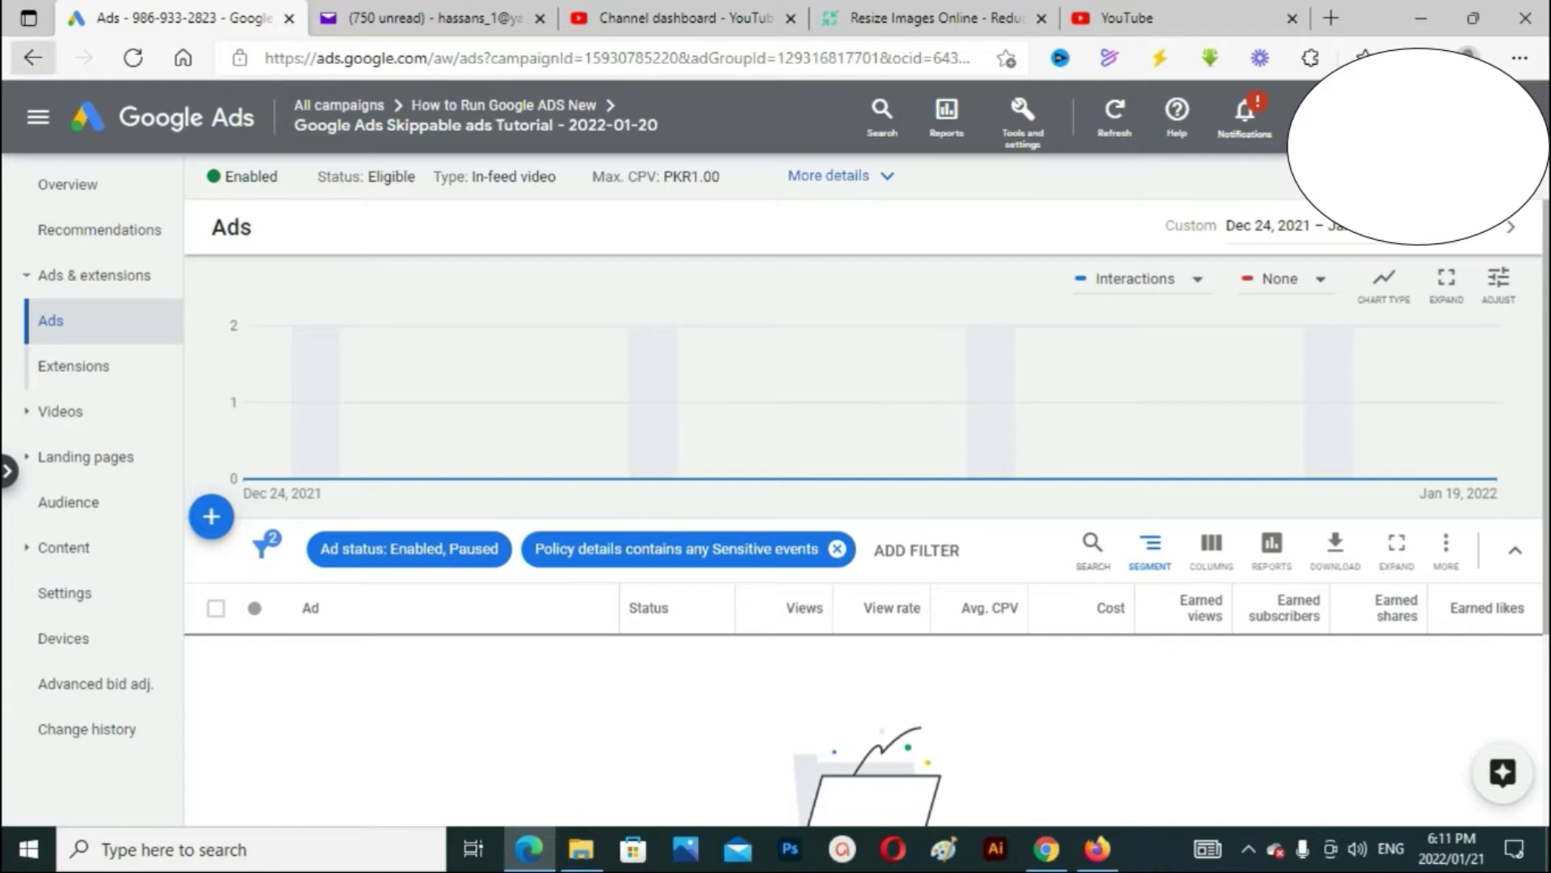
Return to the campaigns list and open the details of the ad group in the "Stress Relief Meditation Music Studying" campaign
{"action": "left_click", "coordinate": [33, 57]}
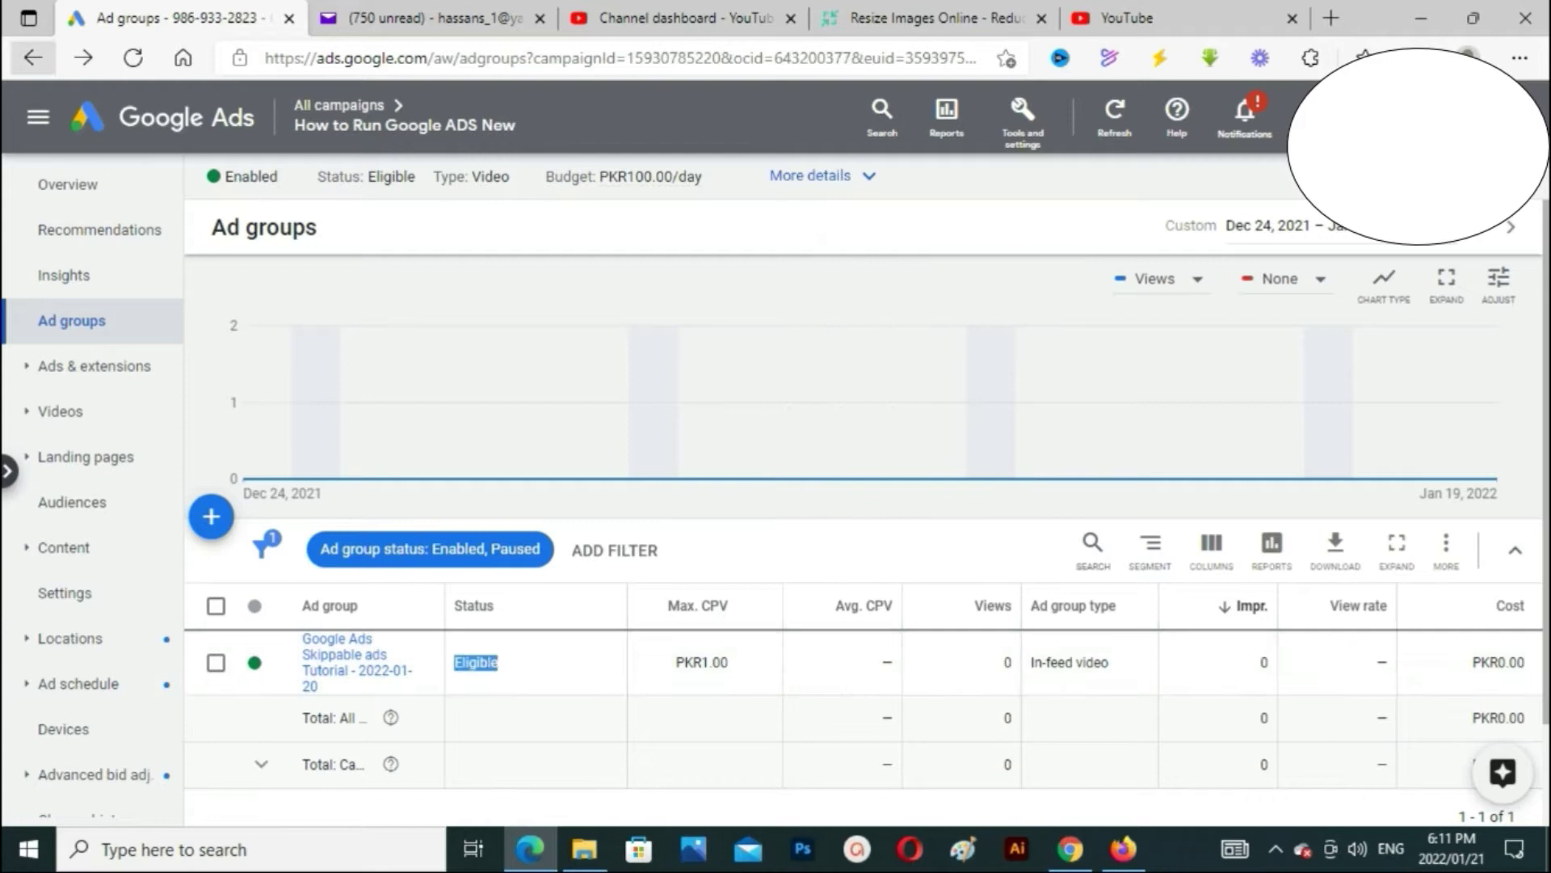
{"action": "key", "text": "alt+Left"}
{"action": "scroll", "coordinate": [868, 495], "scroll_direction": "down", "scroll_amount": 5}
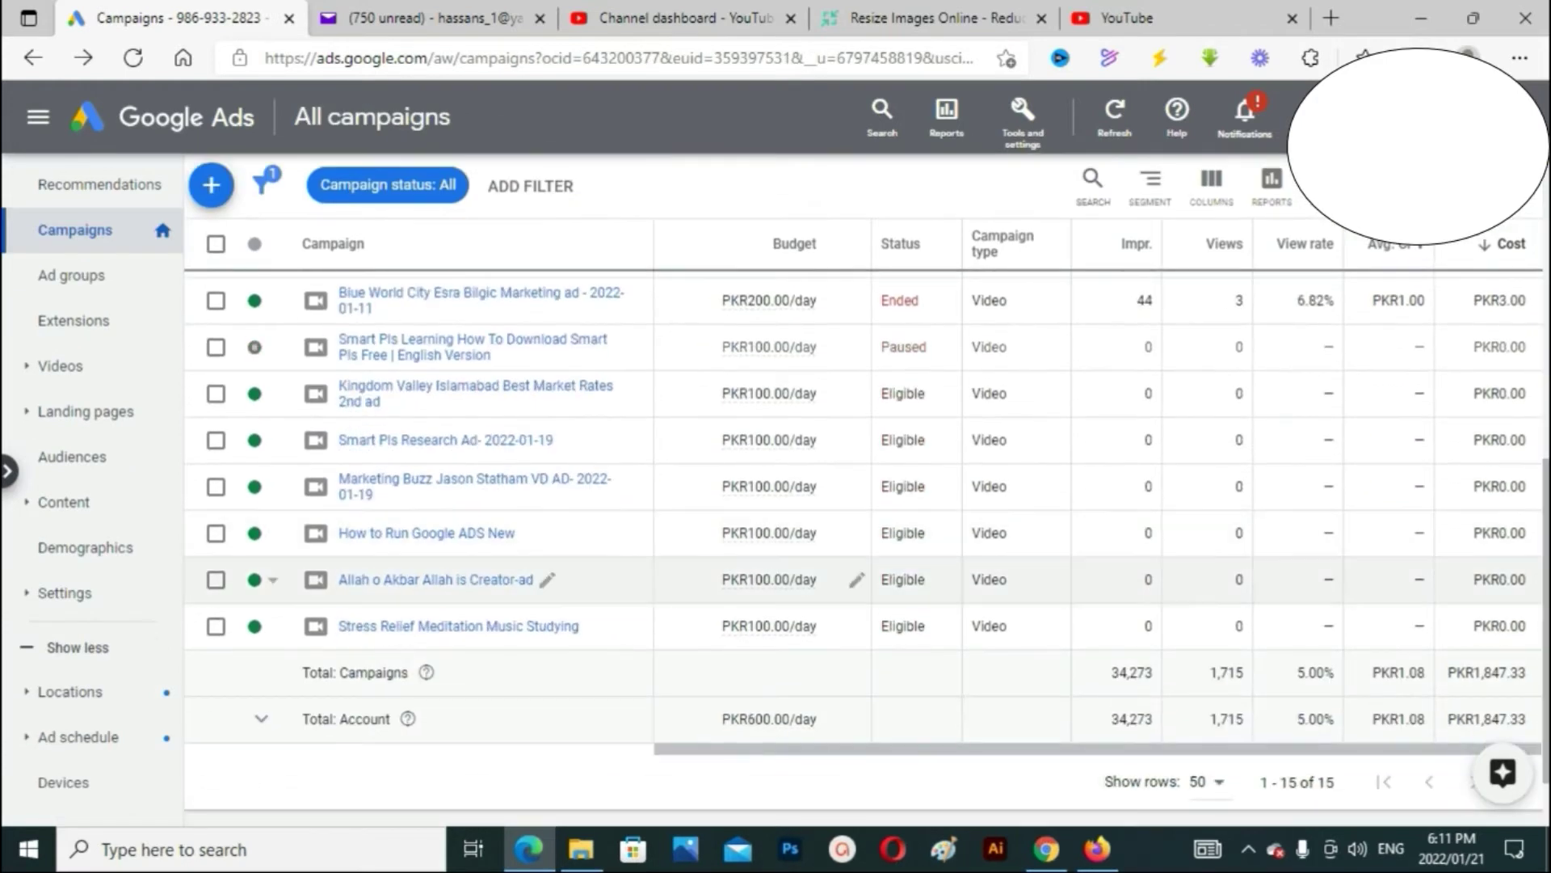
{"action": "left_click", "coordinate": [458, 625]}
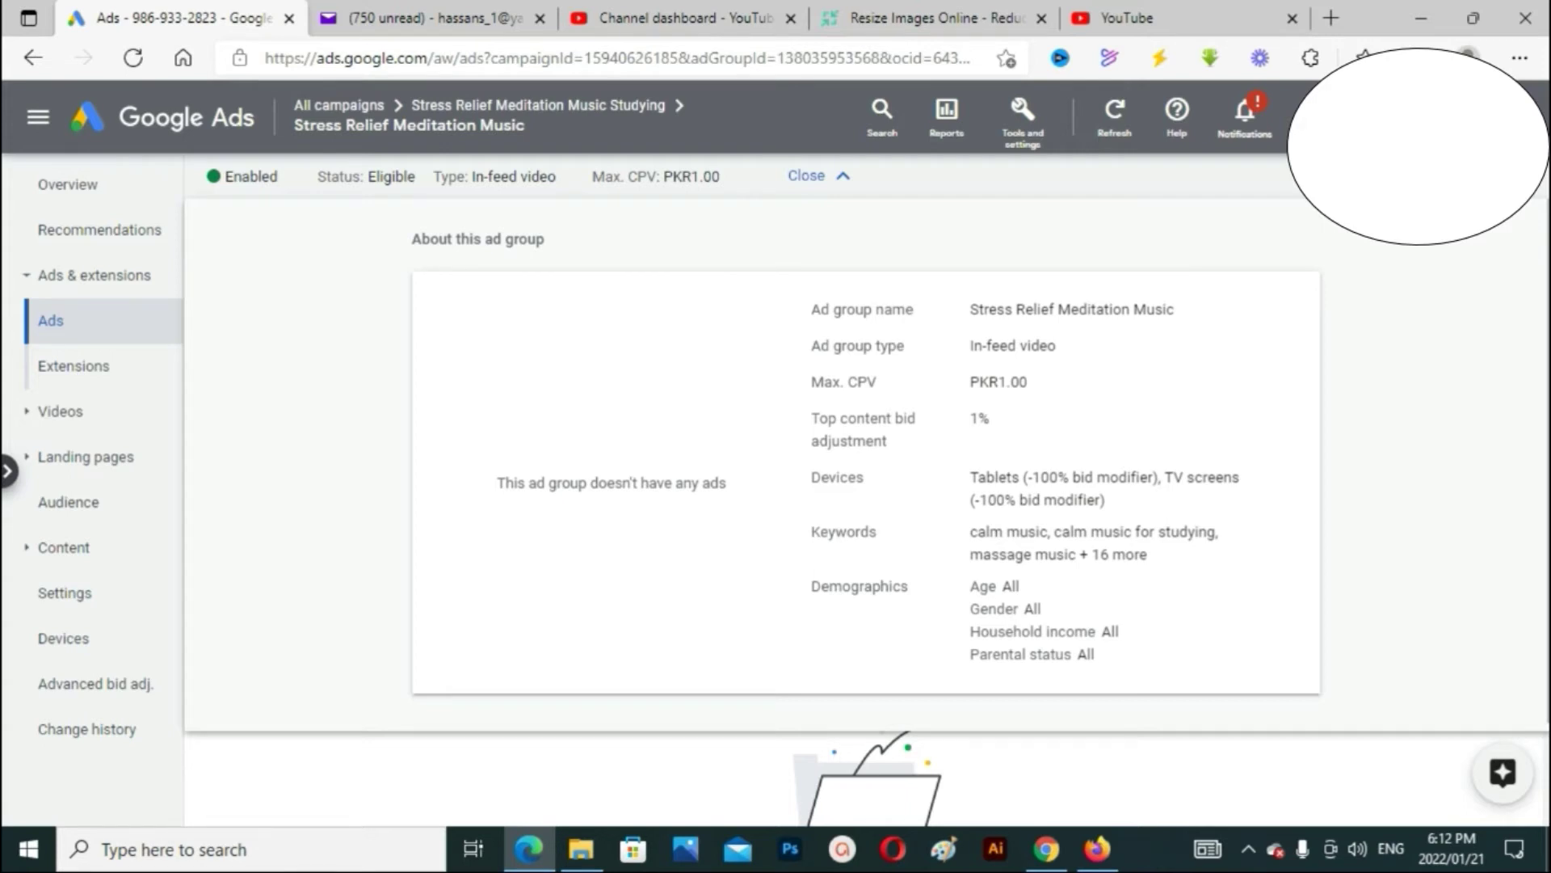
Go back to the campaign's ad groups, reopen the "Stress Relief Meditation Music" ad group and review its details again
{"action": "key", "text": "alt+Left"}
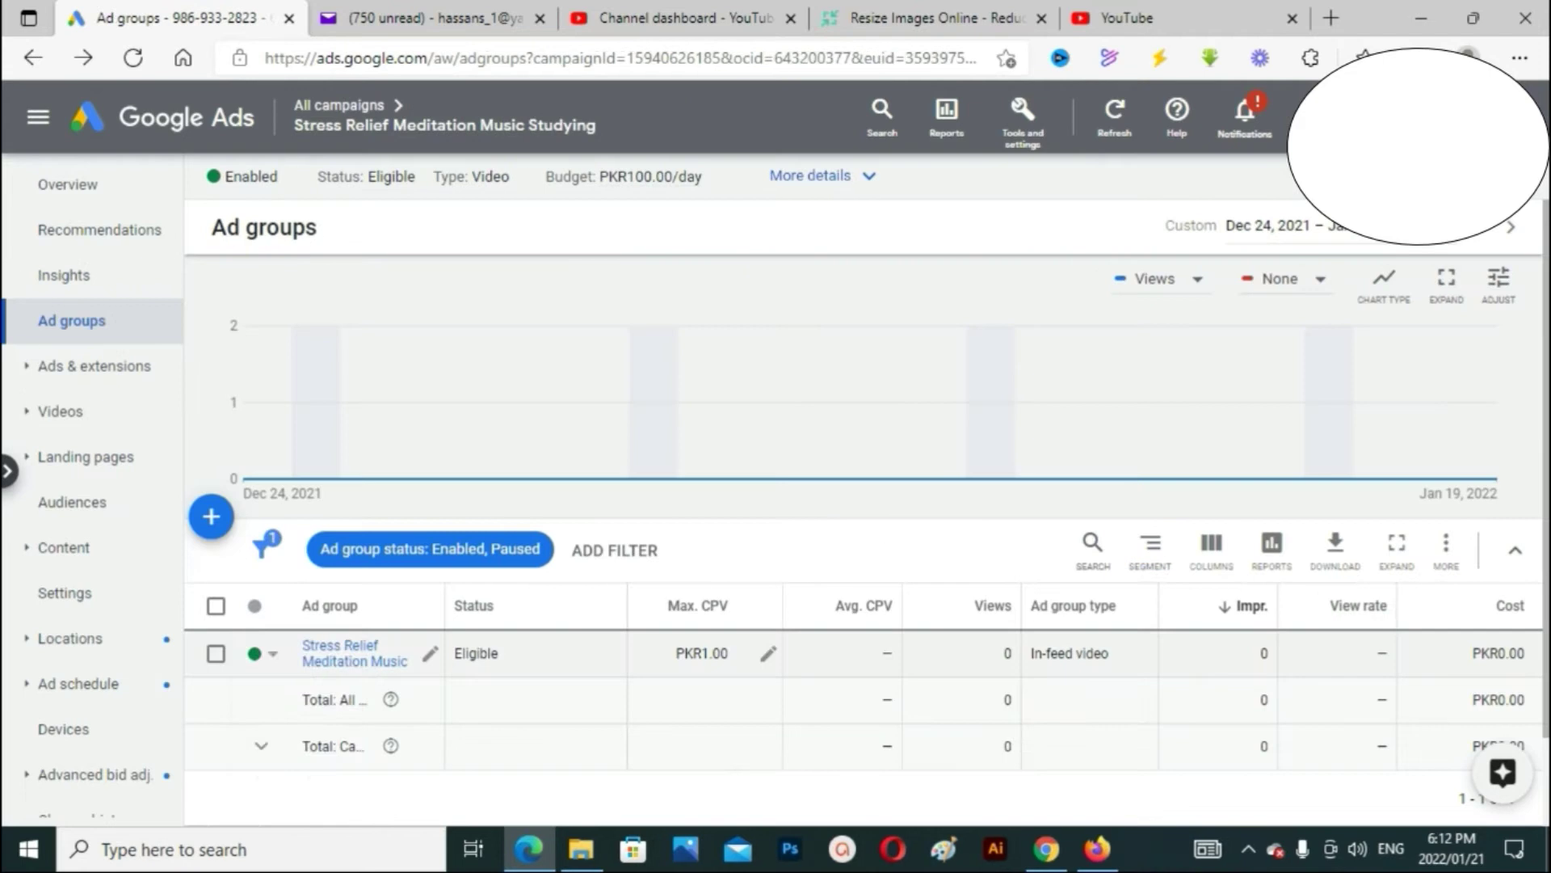
{"action": "left_click", "coordinate": [255, 653]}
{"action": "key", "text": "Escape"}
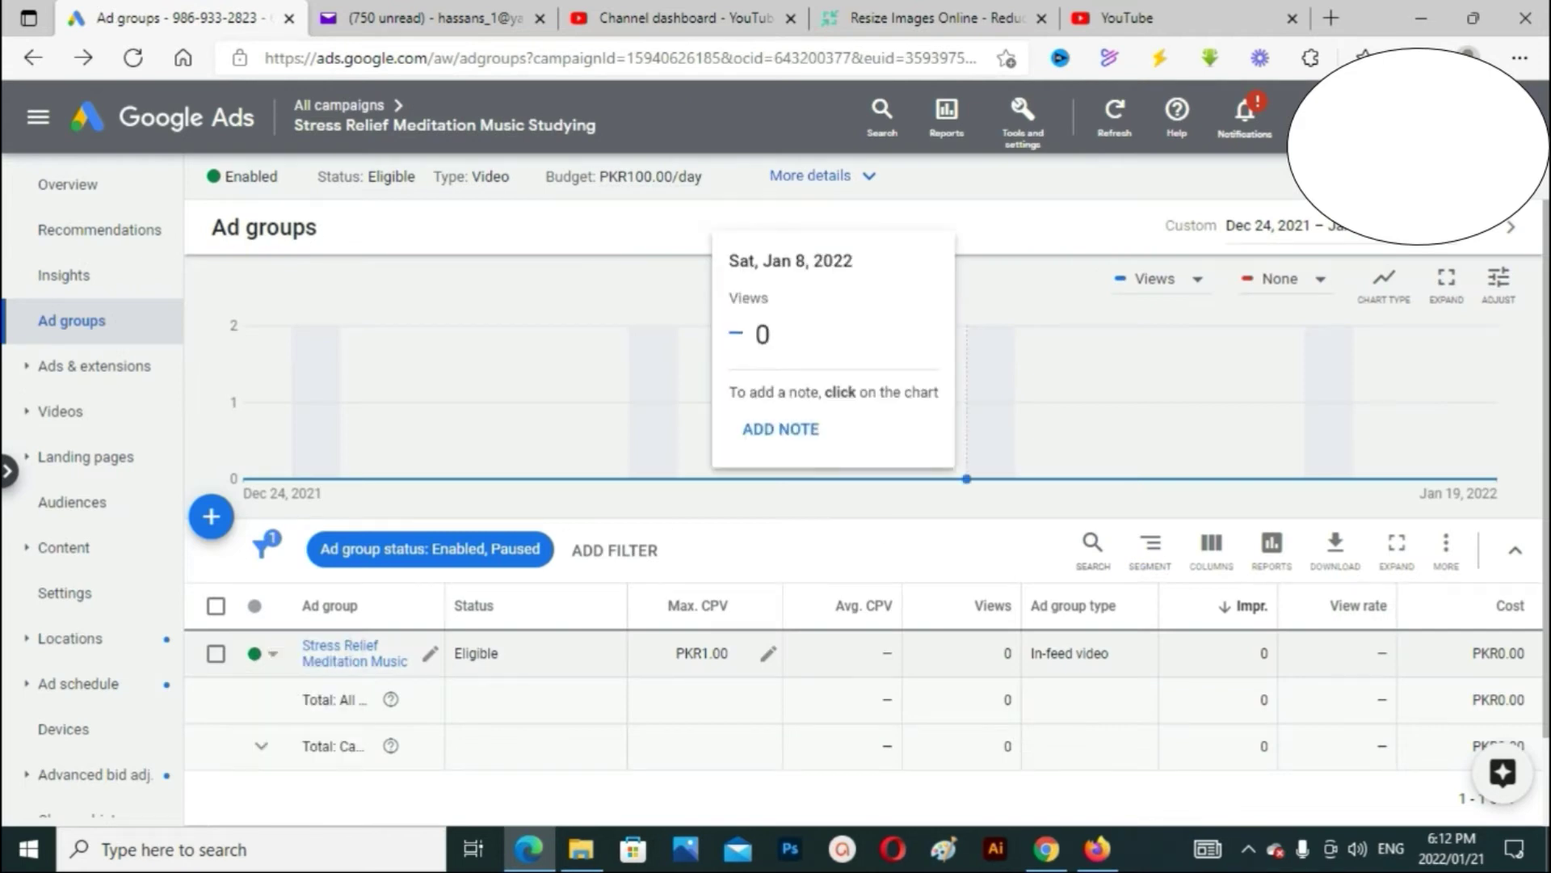
{"action": "left_click", "coordinate": [364, 649]}
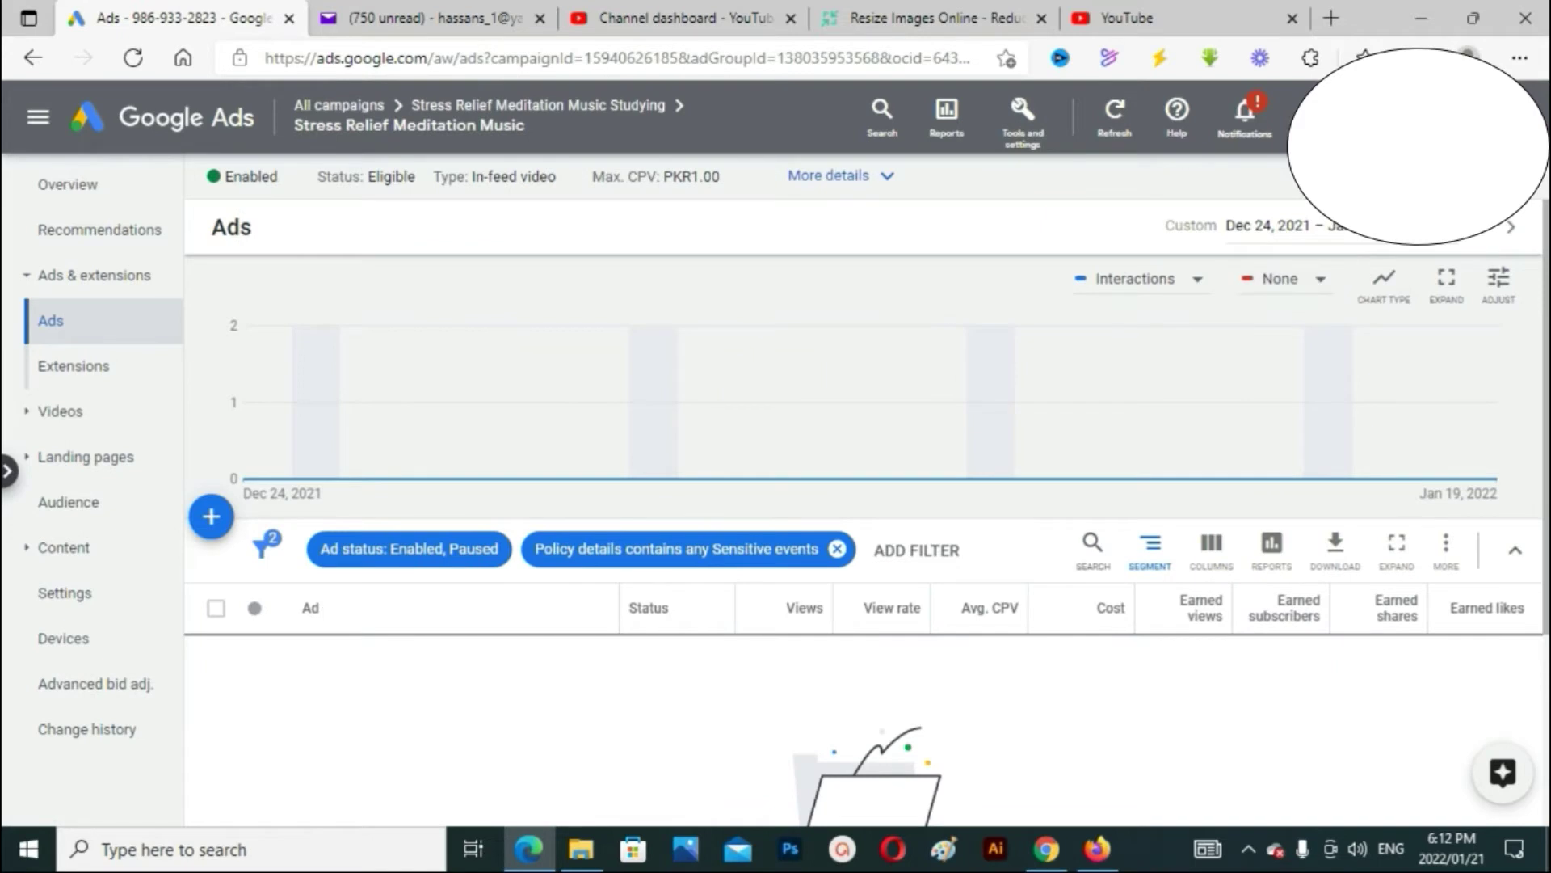
{"action": "left_click", "coordinate": [888, 176]}
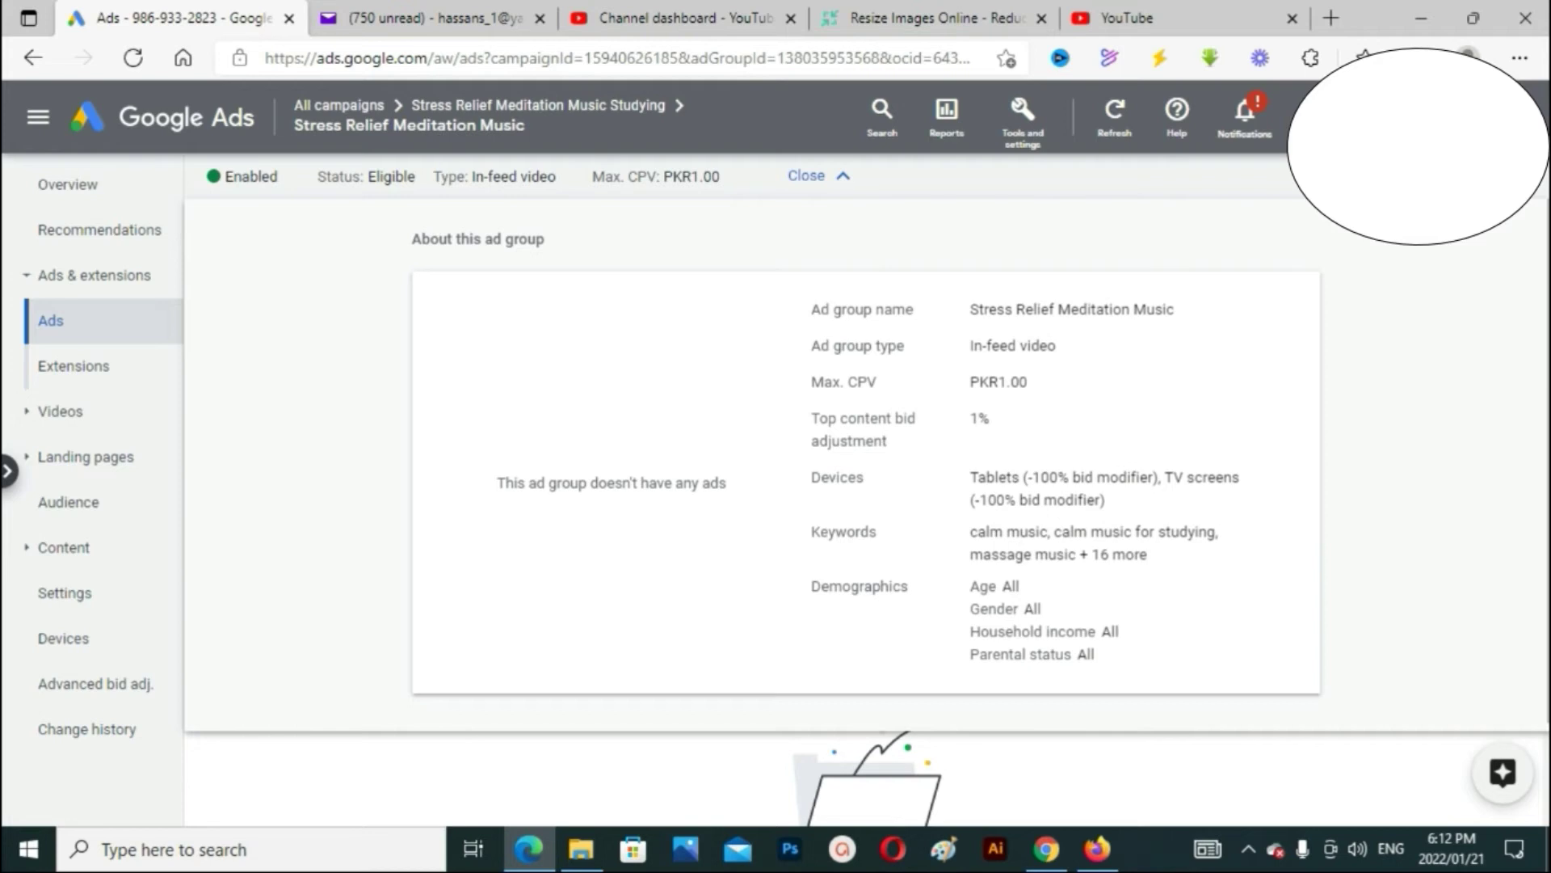
{"action": "key", "text": "alt+Left"}
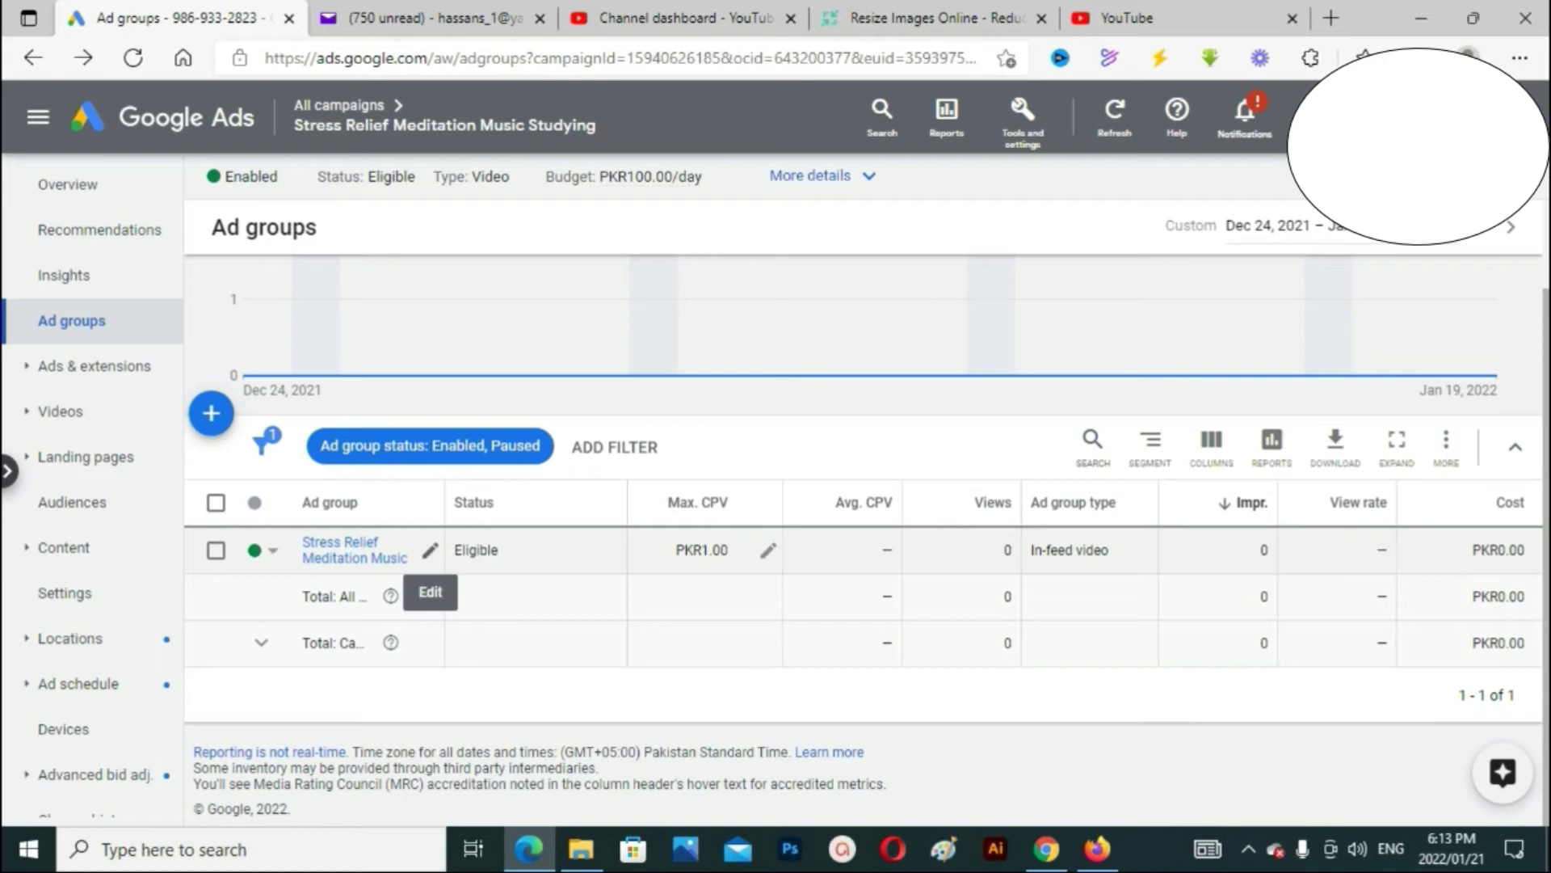
{"action": "left_click", "coordinate": [430, 551]}
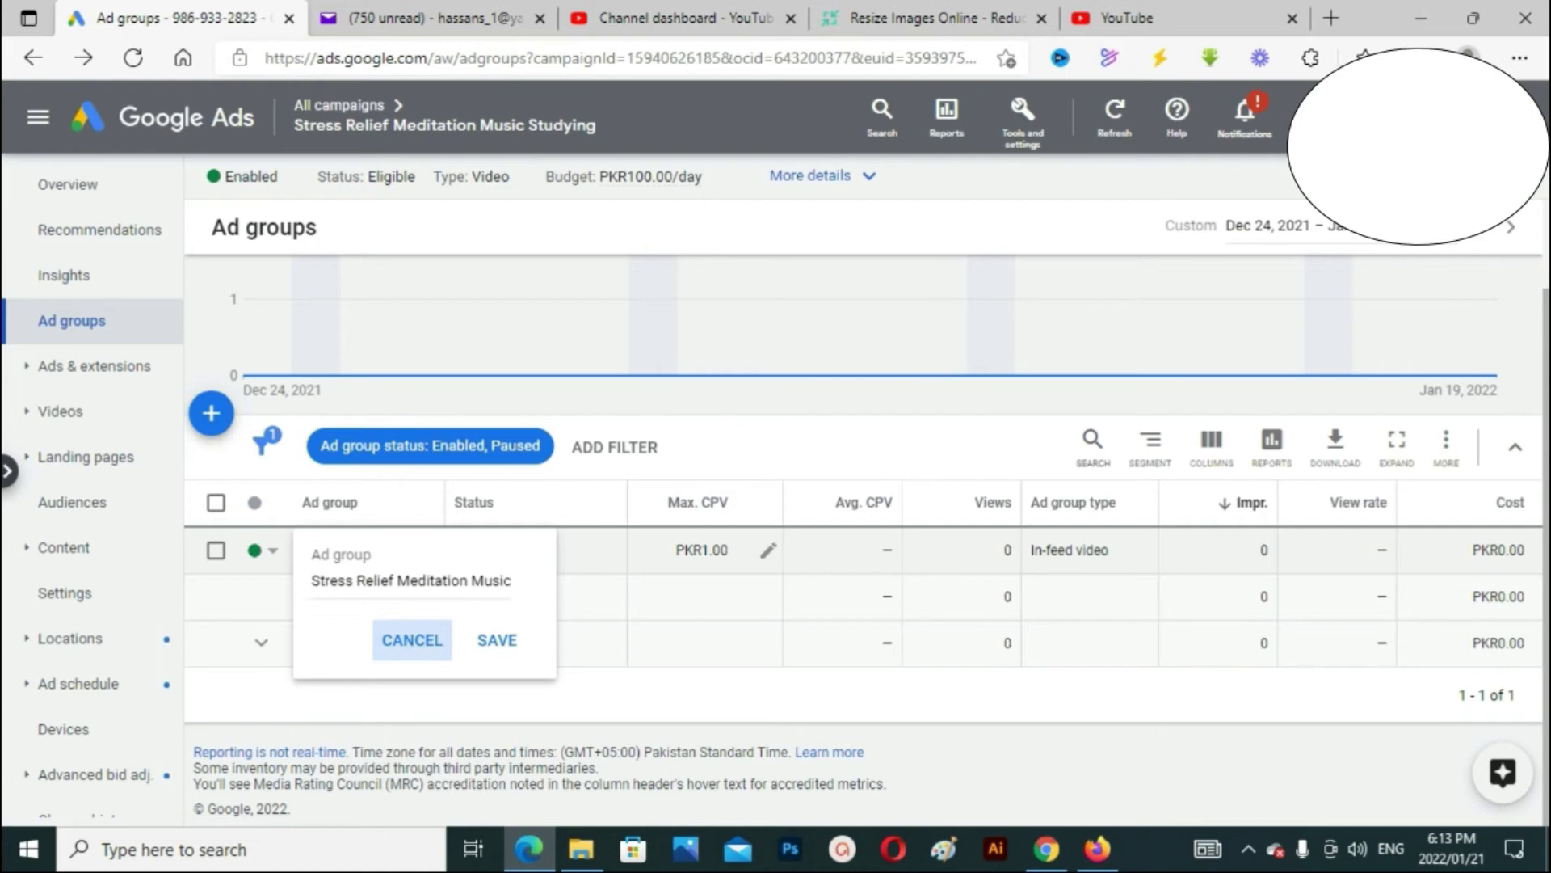
{"action": "left_click", "coordinate": [412, 640]}
Return to the campaigns list, open the "Allah o Akbar Allah is Creator-ad" campaign and view its campaign details
{"action": "key", "text": "alt+Left"}
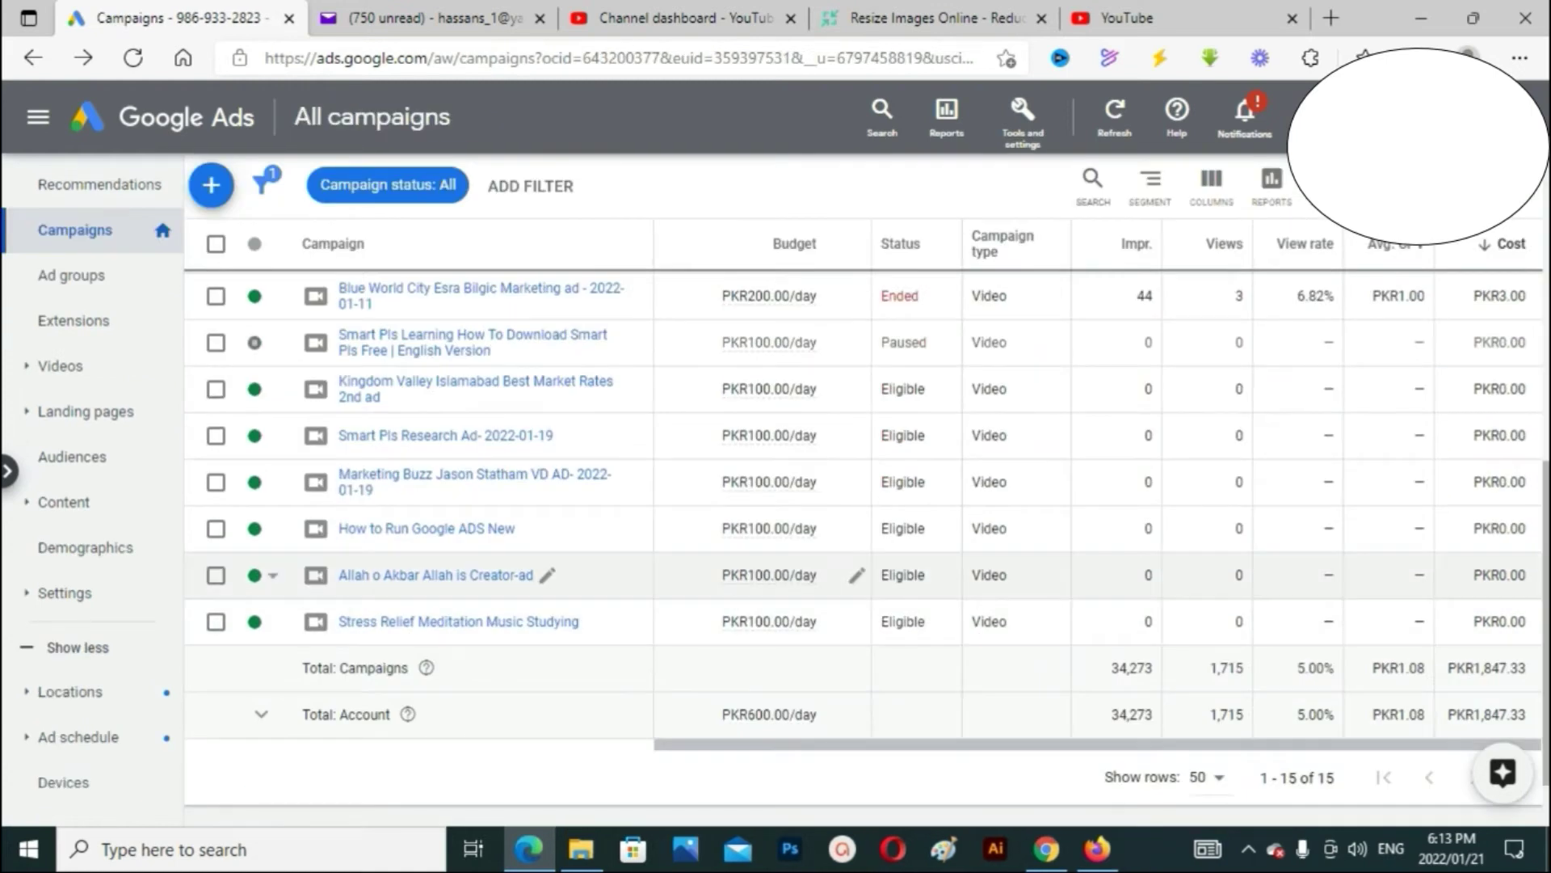
{"action": "left_click", "coordinate": [468, 575]}
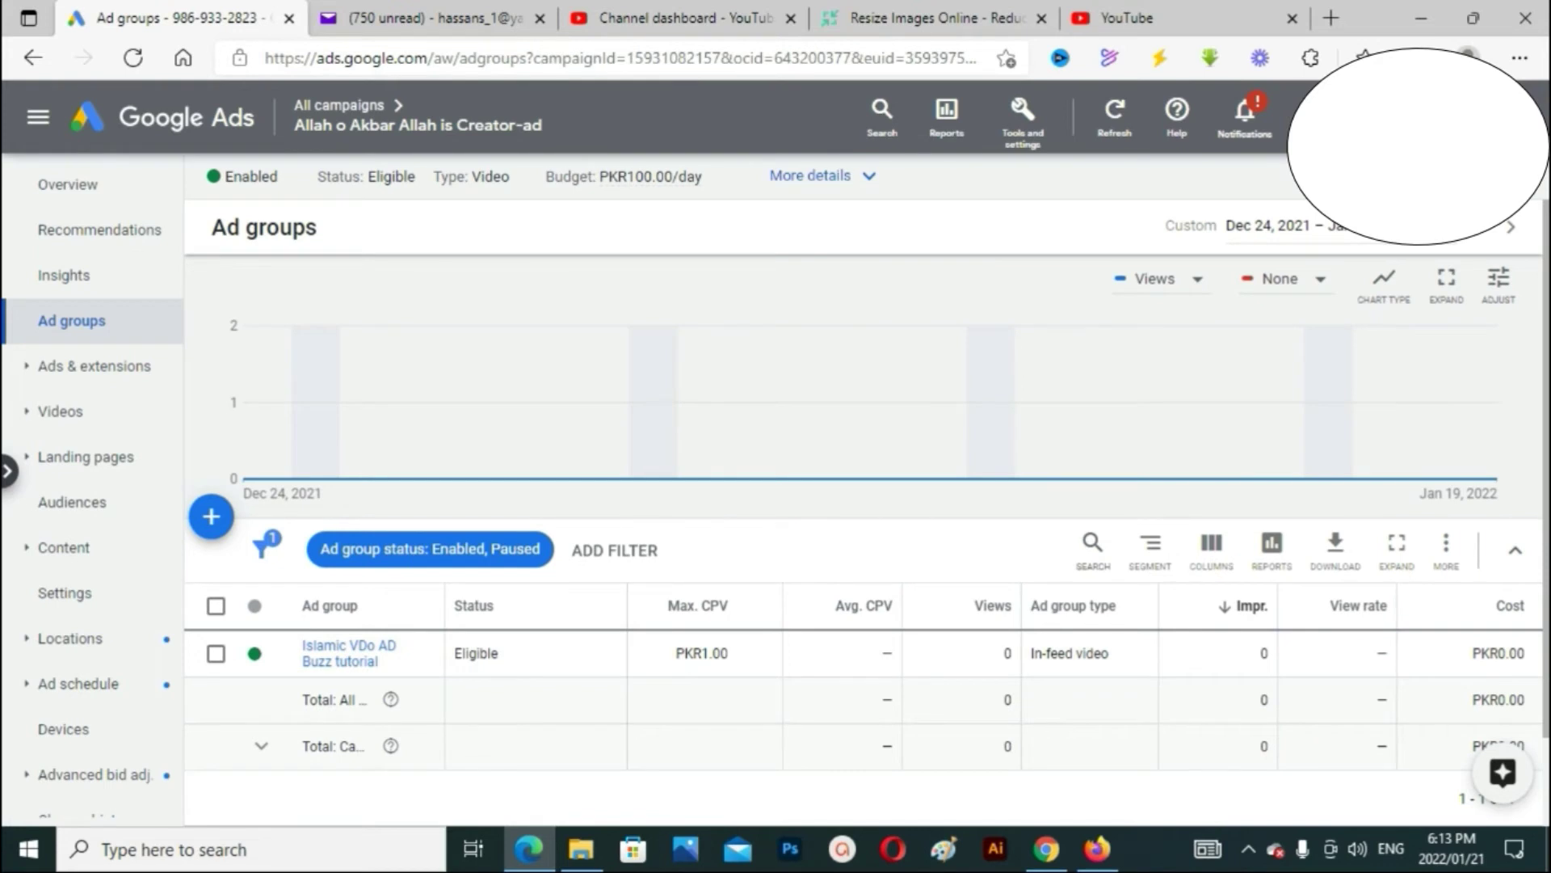
{"action": "left_click", "coordinate": [869, 175]}
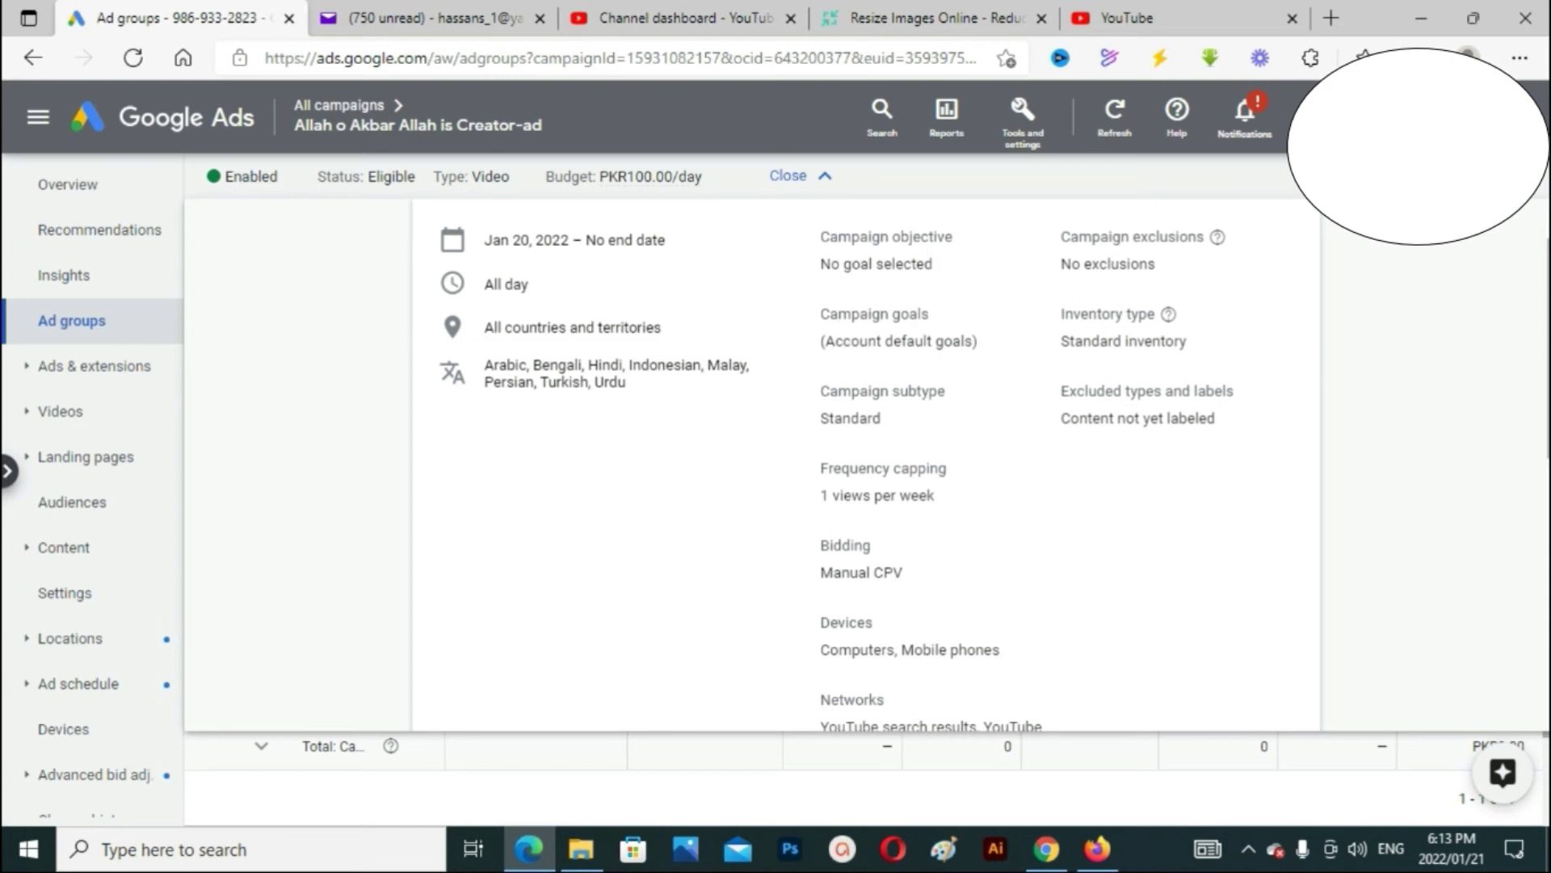